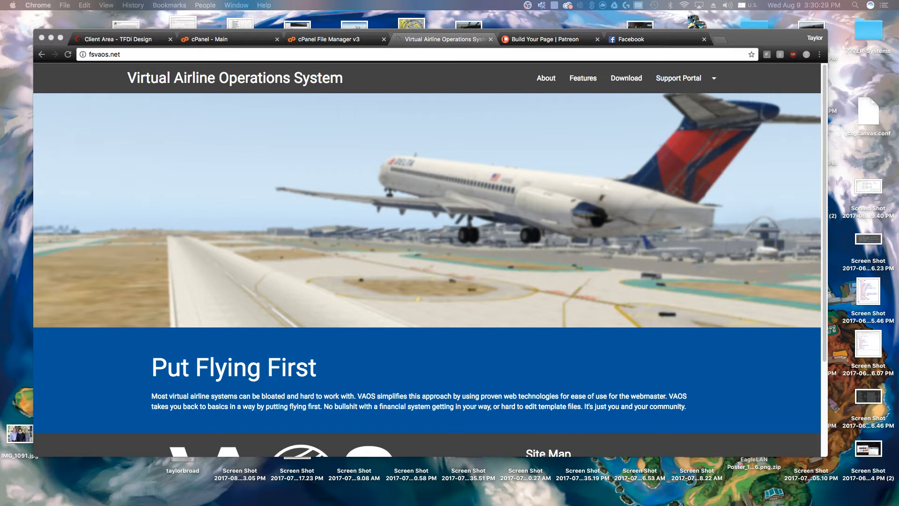
Switch Chrome from the VAOS site to the 'Build Your Page | Patreon' editor tab
click(583, 230)
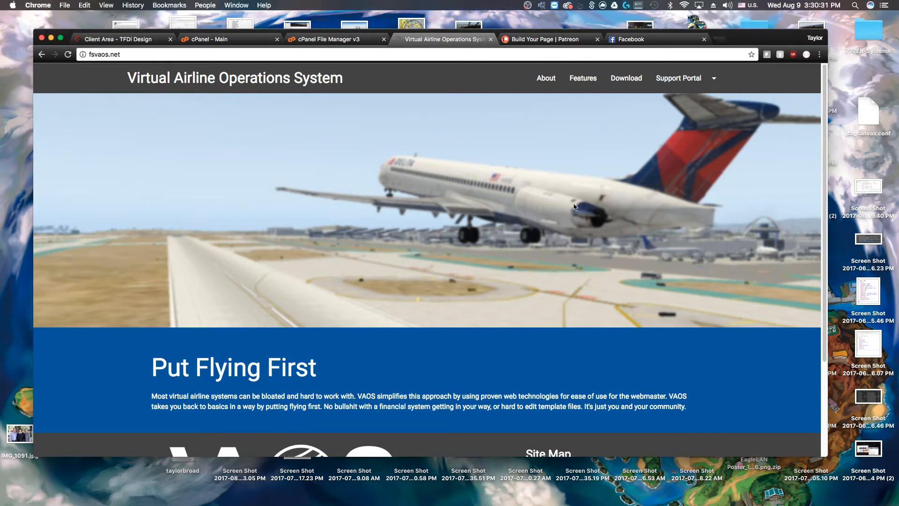
click(545, 39)
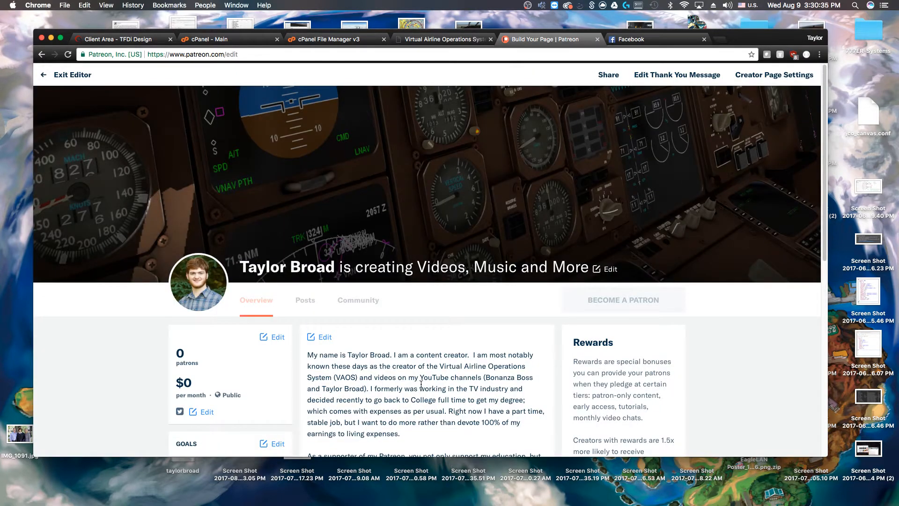
Scroll the Patreon editor briefly, then return to the 'Virtual Airline Operations System' tab
scroll(422, 389, down, 3)
scroll(421, 386, up, 3)
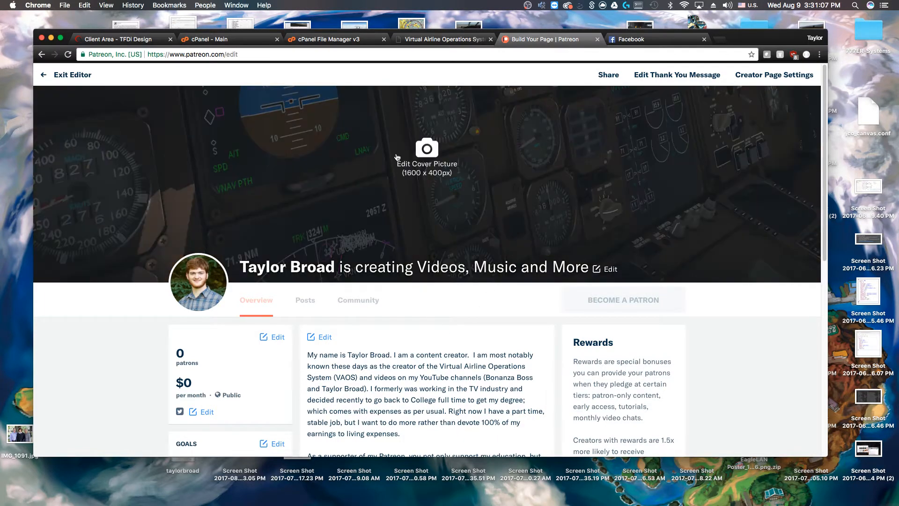
click(415, 38)
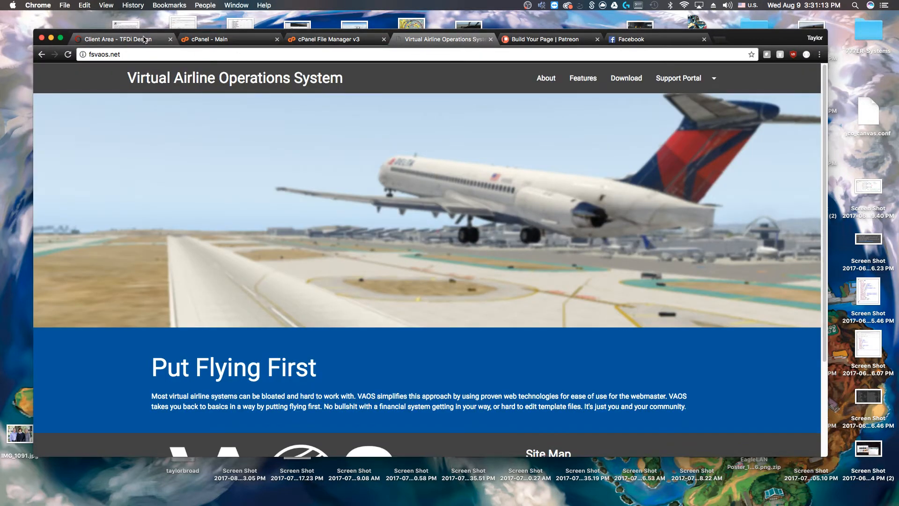
Go via the 'cPanel - Main' tab to 'cPanel File Manager v3', showing empty public_html
click(206, 39)
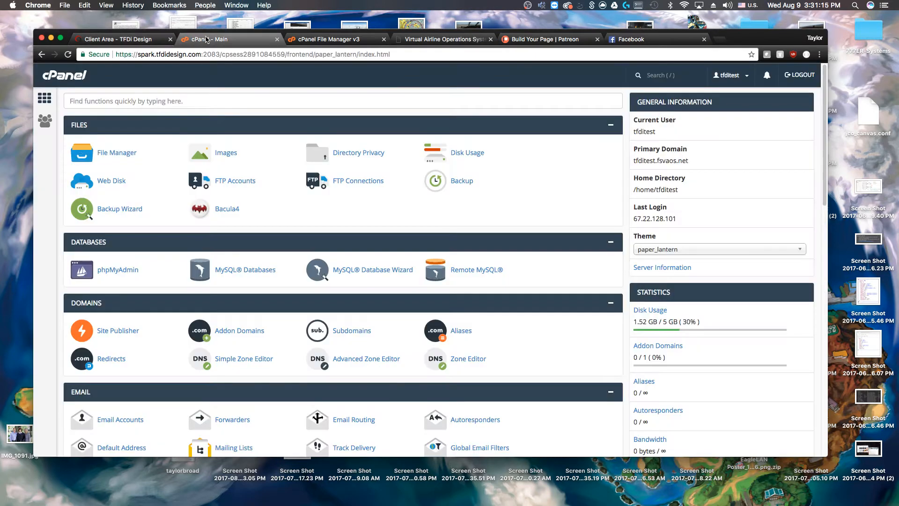
click(309, 41)
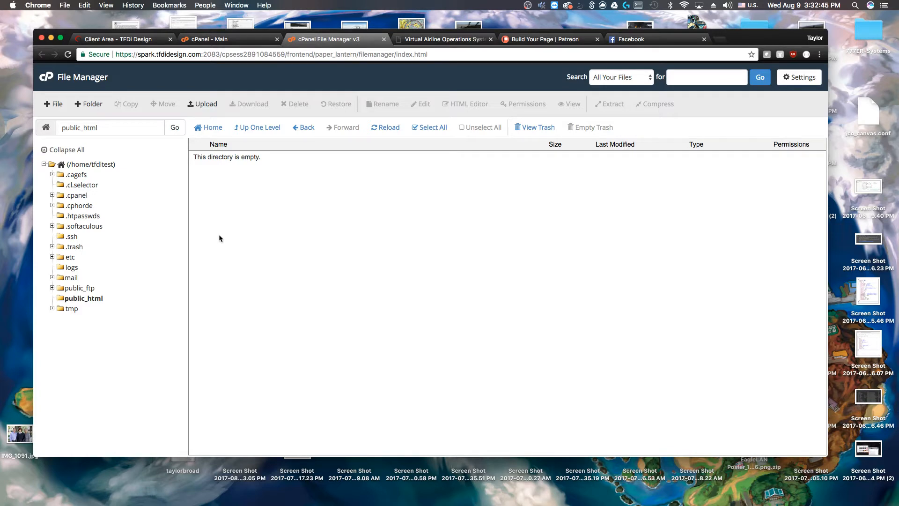
Open the public_html folder and bring up its file upload page
click(90, 300)
click(82, 300)
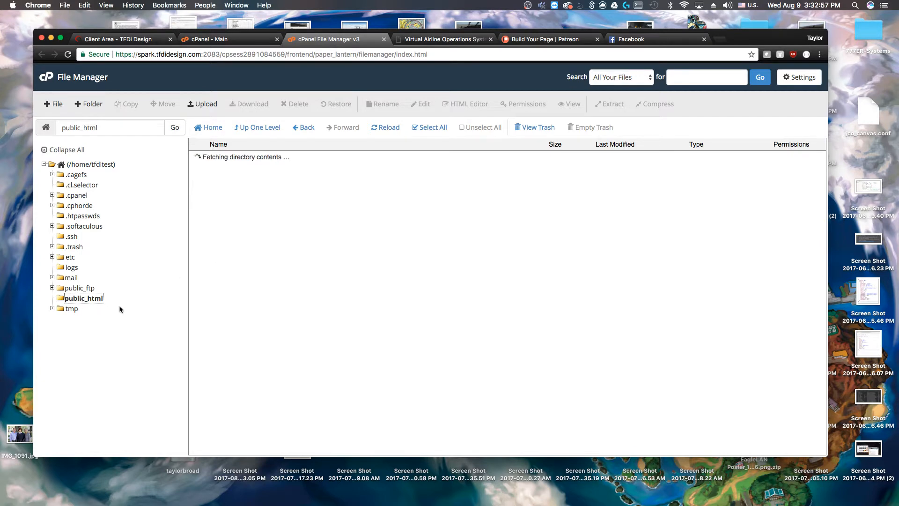
click(202, 103)
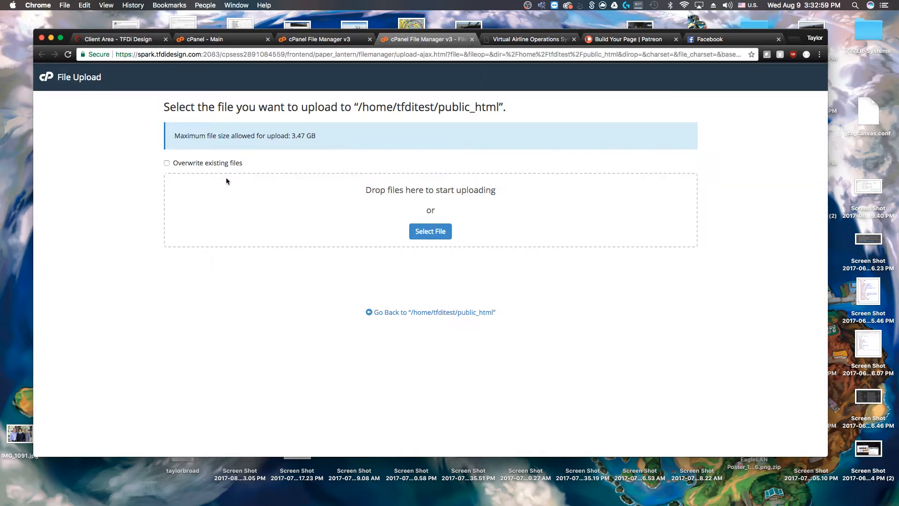
click(333, 39)
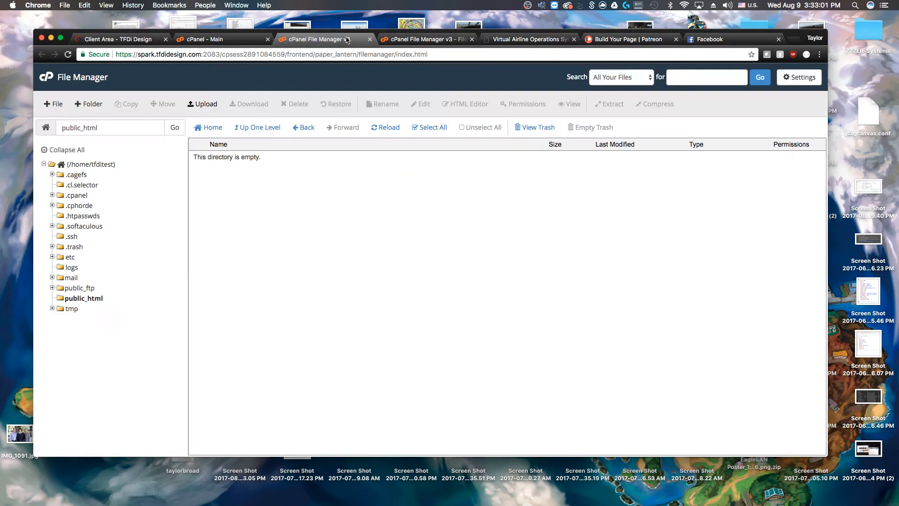
click(87, 164)
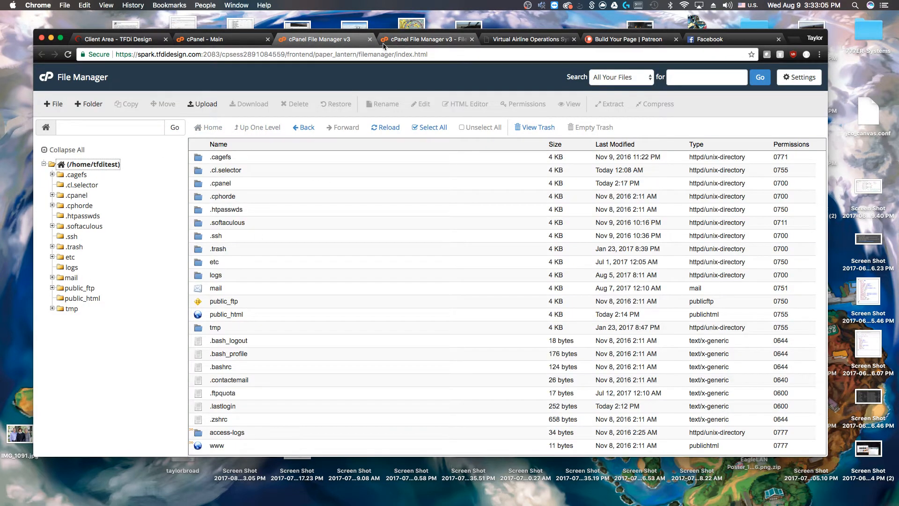
click(401, 39)
Upload VAOS.zip (41.93 MB) from the GitHub folder into public_html
click(427, 234)
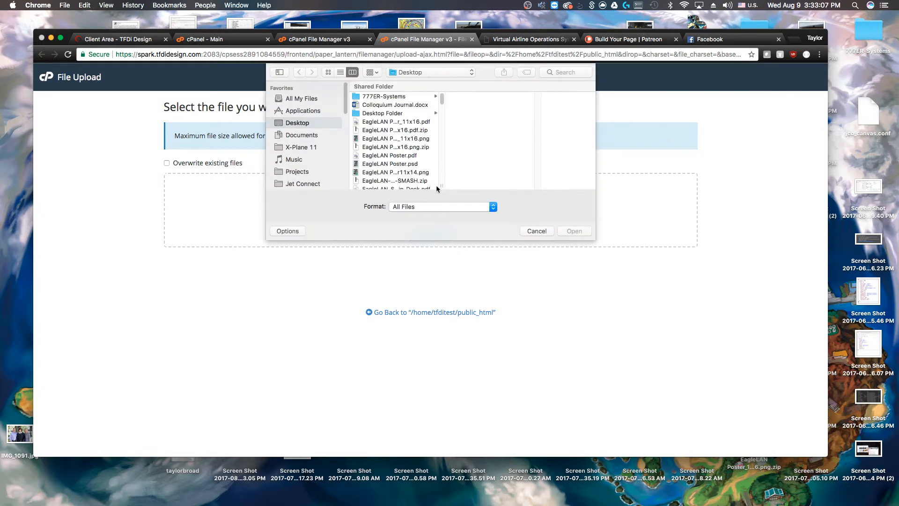
scroll(411, 147, down, 5)
click(289, 148)
scroll(299, 136, down, 3)
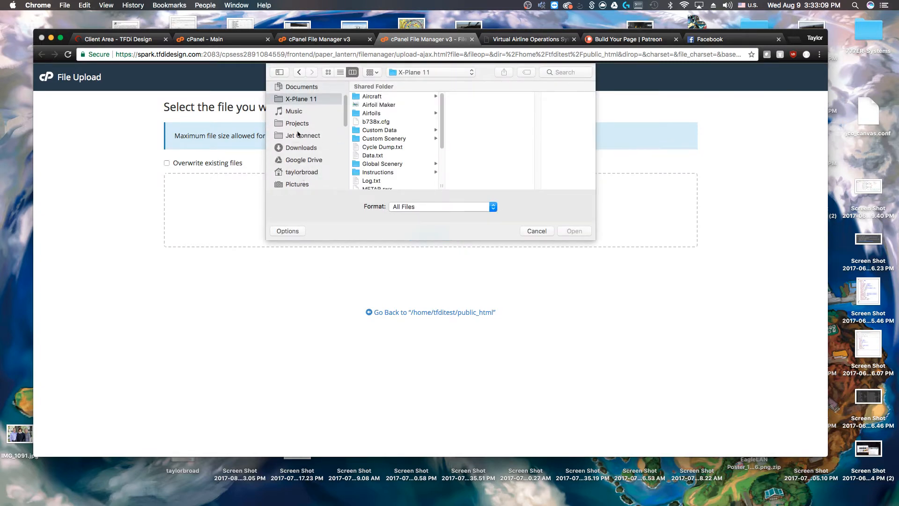
scroll(300, 161, down, 2)
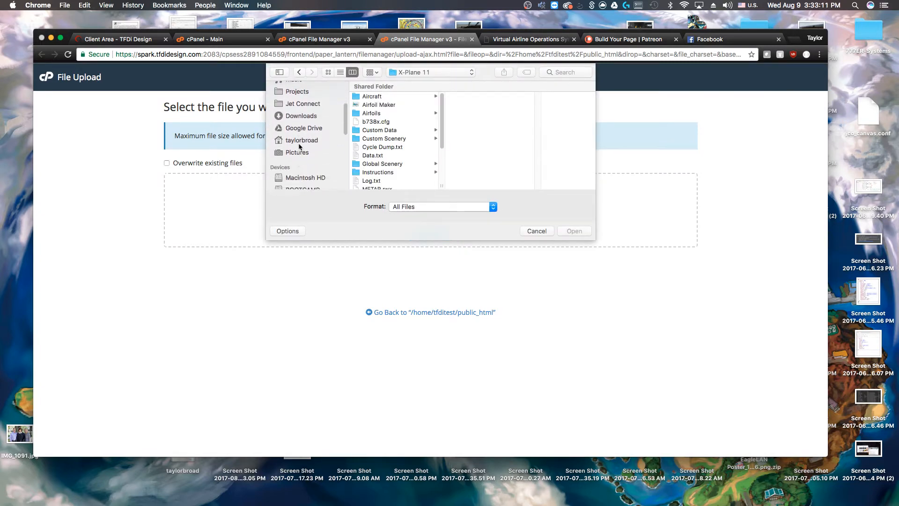
click(301, 141)
scroll(412, 140, down, 10)
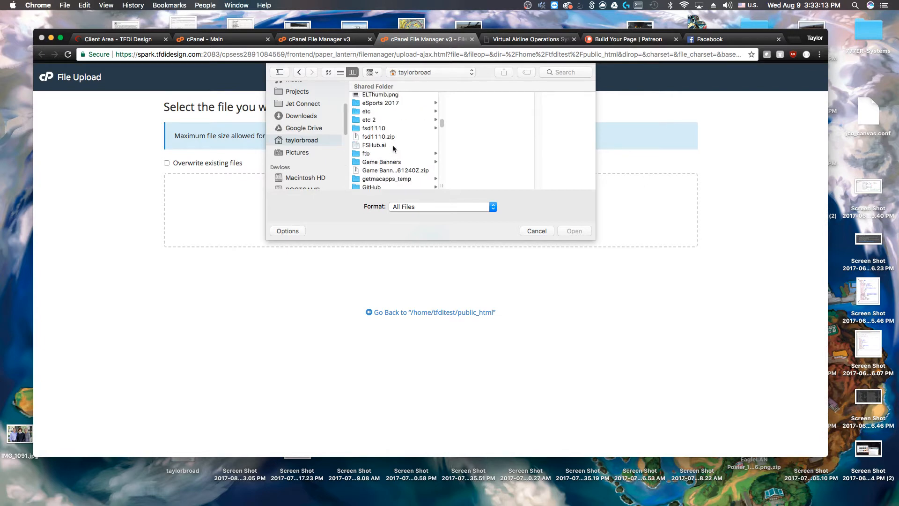
scroll(394, 148, up, 5)
click(376, 140)
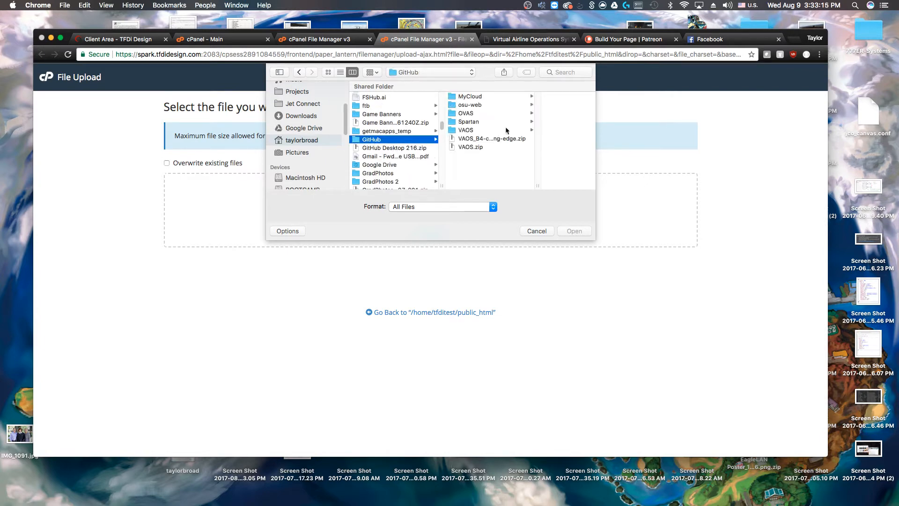
click(488, 148)
click(578, 233)
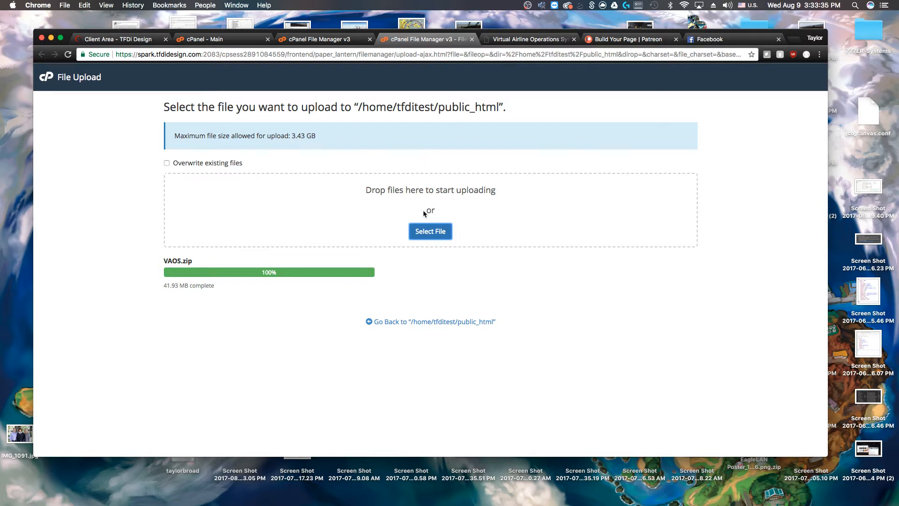
click(427, 323)
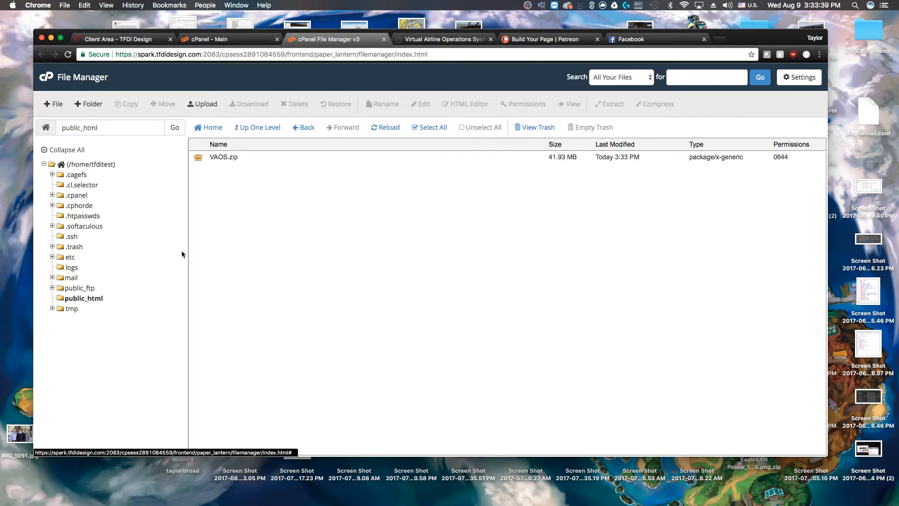
Move VAOS.zip from public_html into the /home/tfditest home directory
click(222, 157)
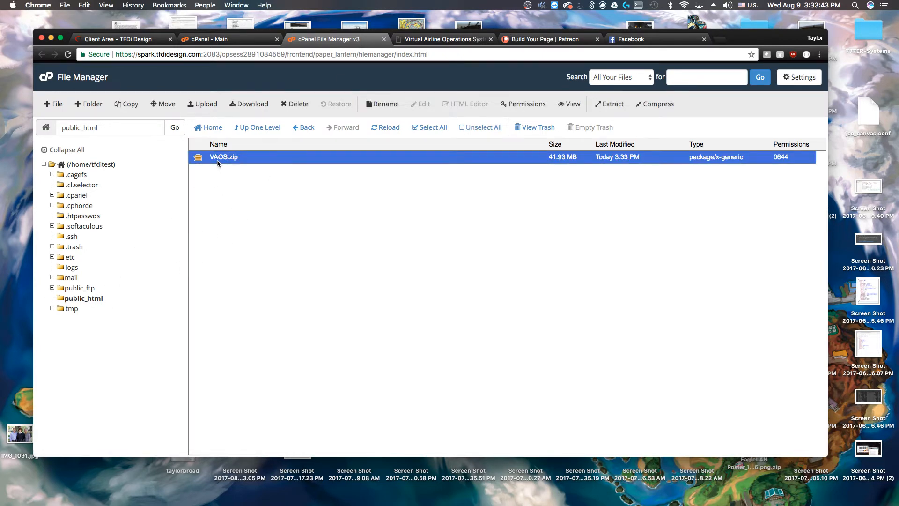
drag(217, 162, 81, 164)
click(87, 165)
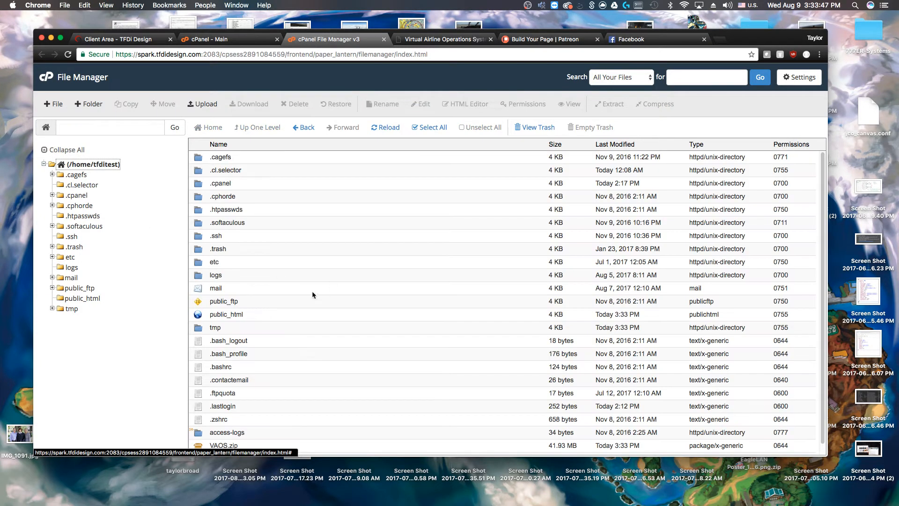
Extract VAOS.zip in the home directory, creating the VAOS and __MACOSX folders
scroll(309, 300, down, 1)
click(215, 434)
right_click(217, 435)
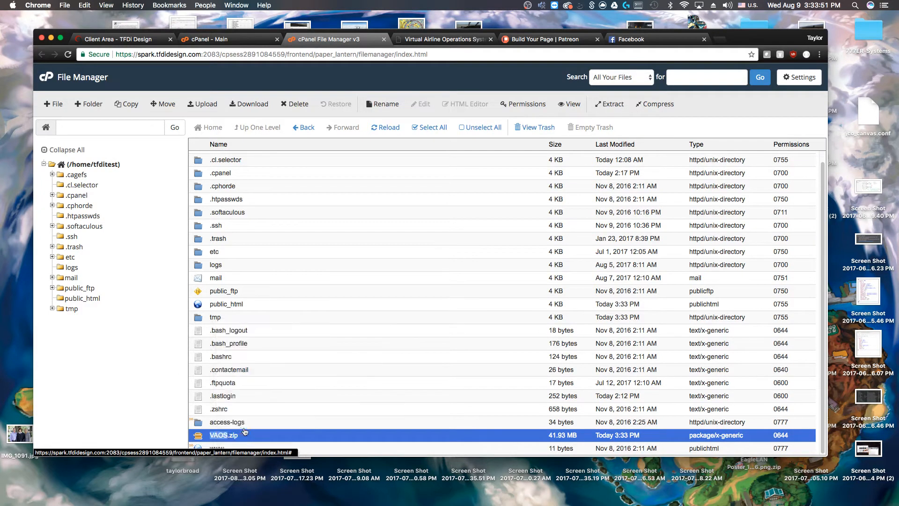
click(243, 426)
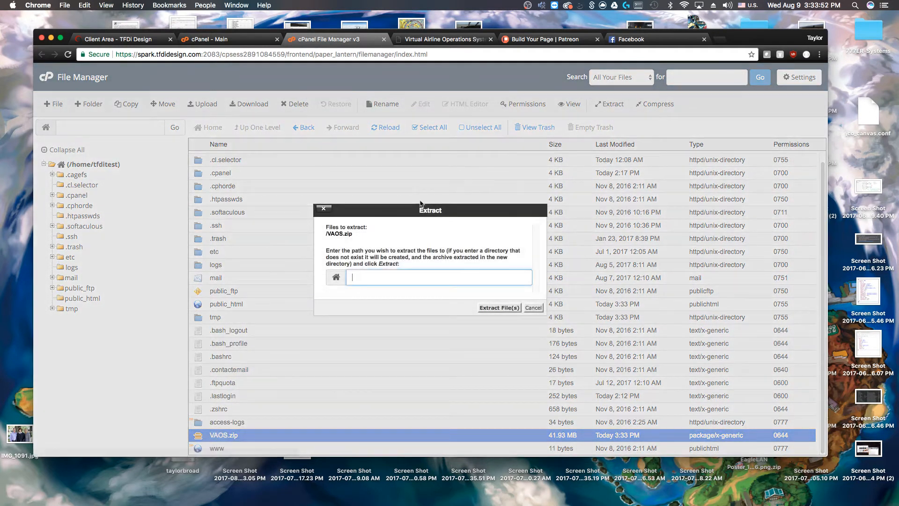
click(508, 307)
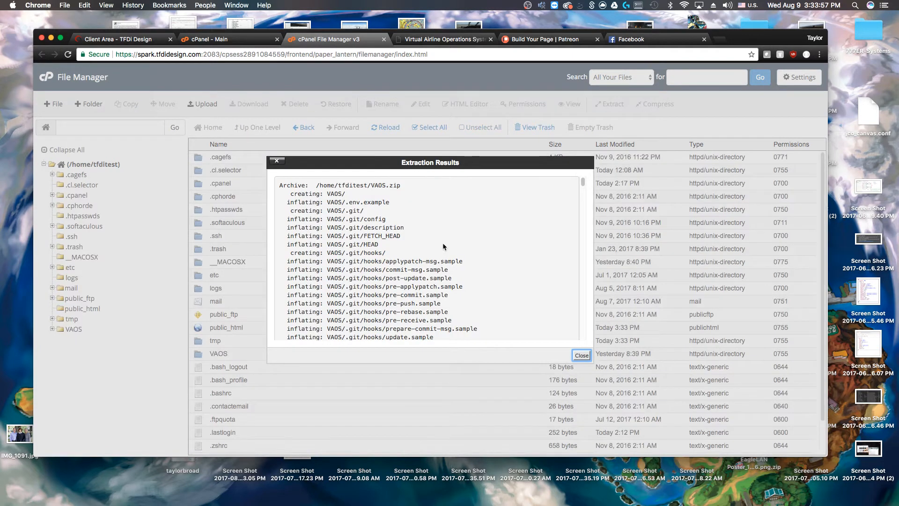
scroll(337, 234, down, 10)
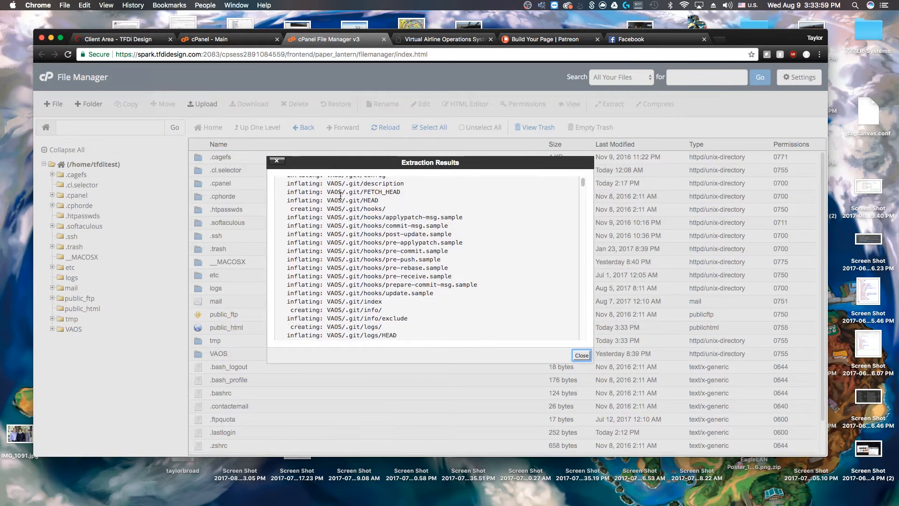
scroll(340, 261, up, 10)
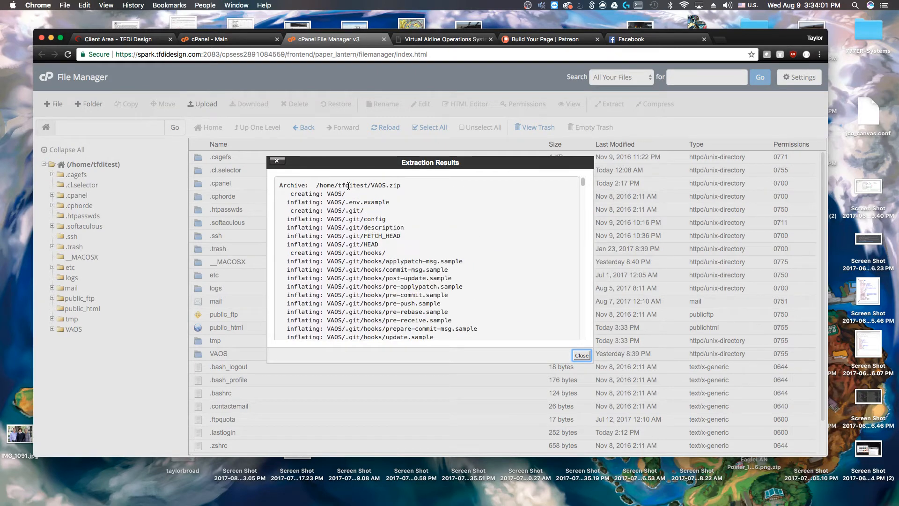
click(581, 356)
scroll(274, 250, down, 2)
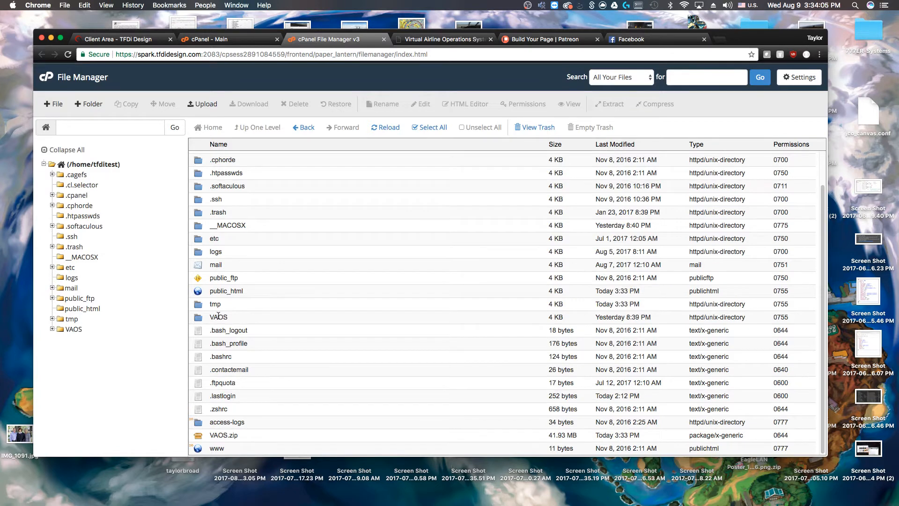
double_click(204, 321)
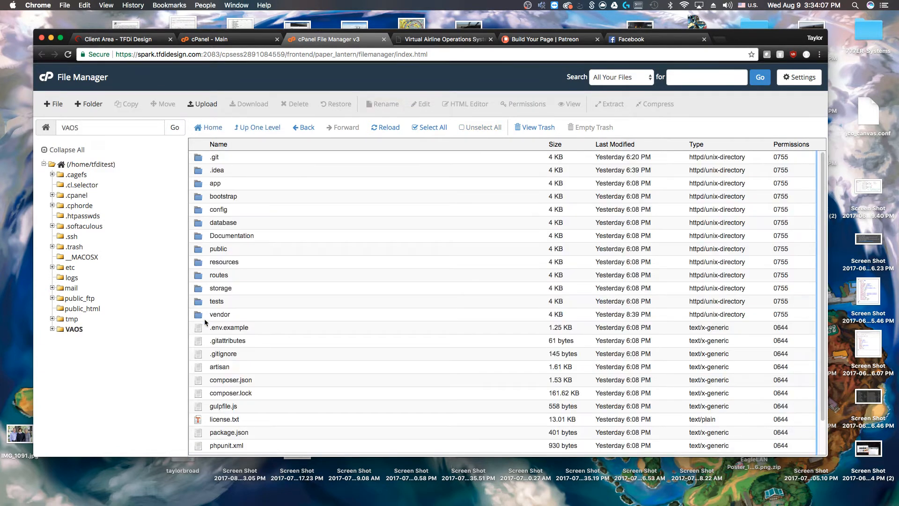
scroll(207, 322, down, 3)
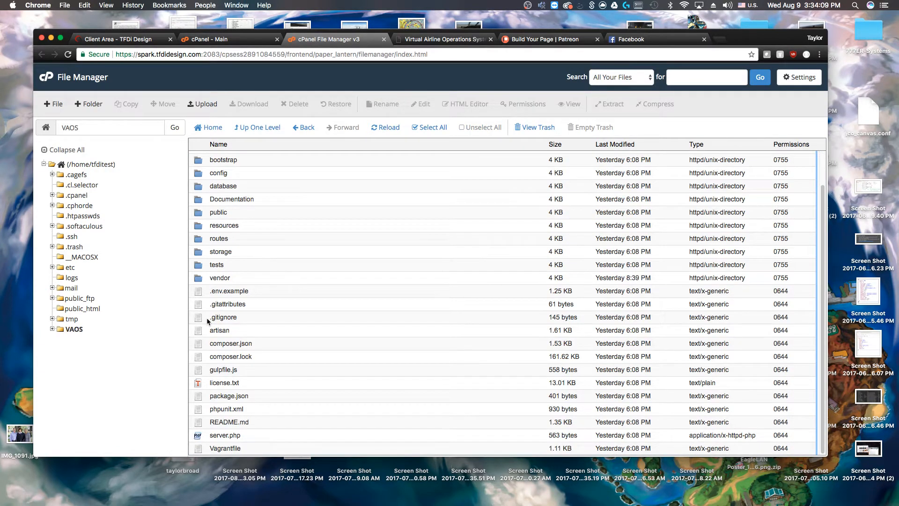
scroll(207, 318, up, 3)
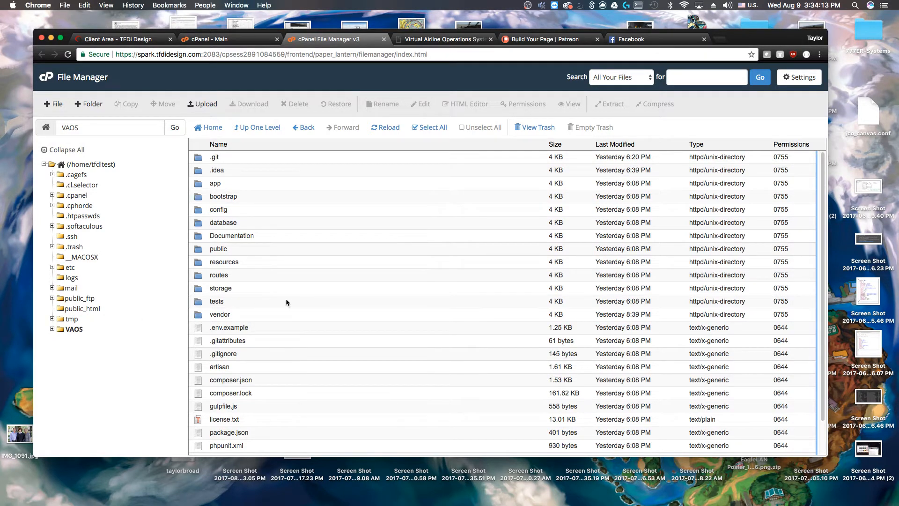
scroll(283, 300, down, 3)
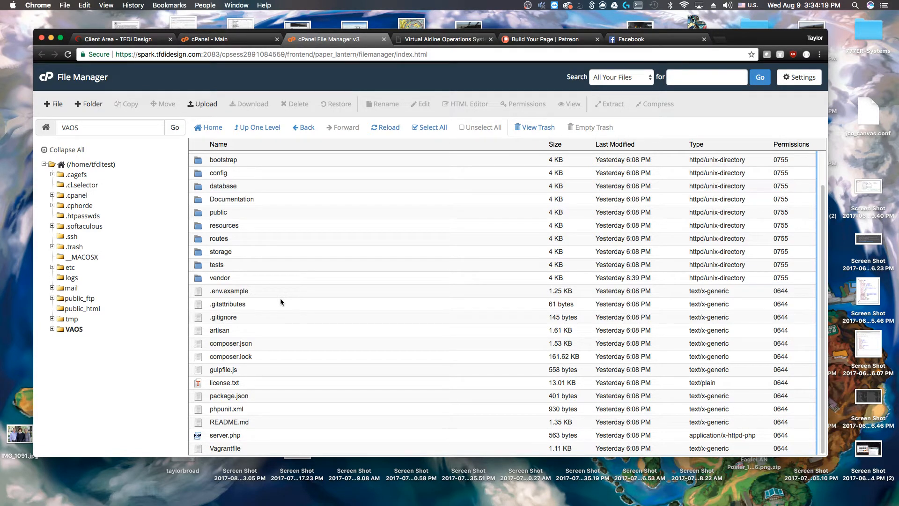
scroll(267, 305, up, 3)
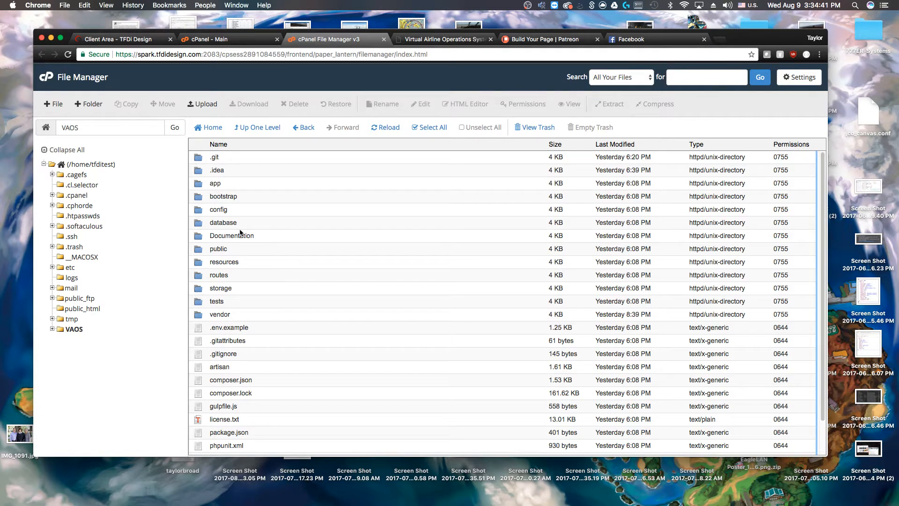
scroll(246, 283, down, 2)
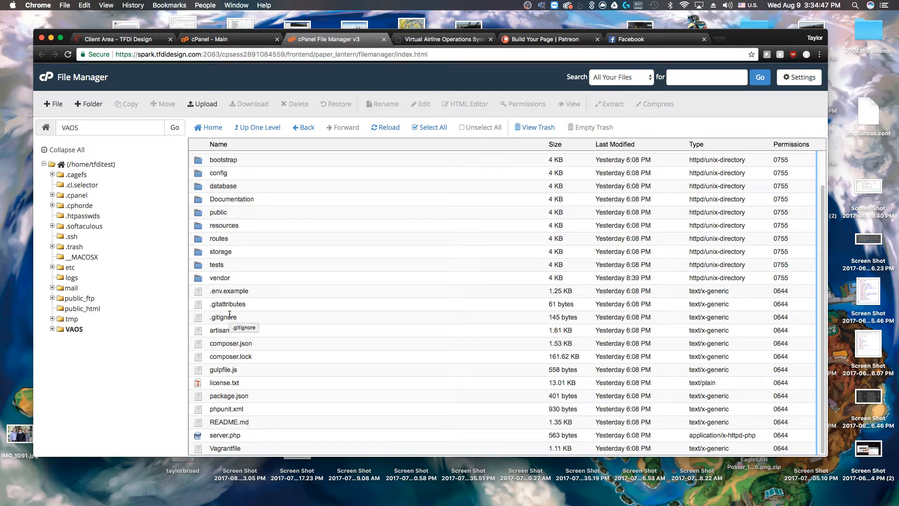
scroll(220, 343, up, 2)
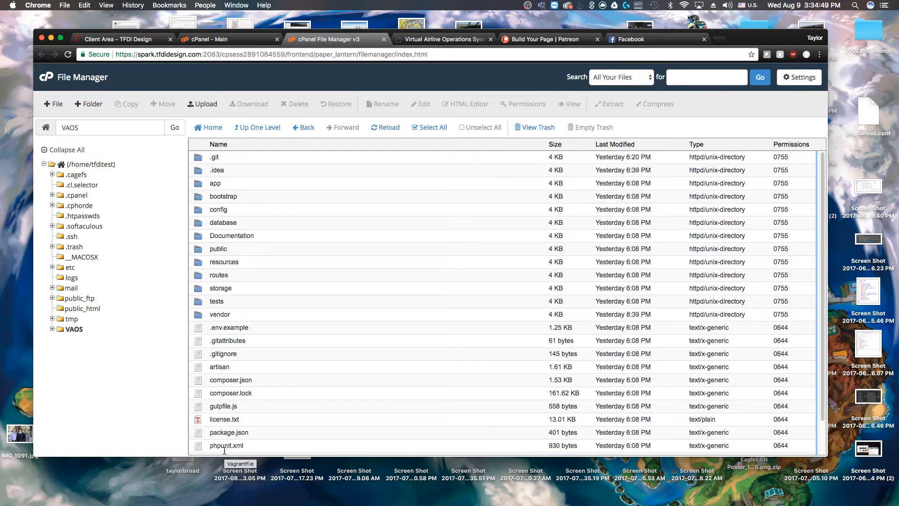
scroll(225, 380, down, 2)
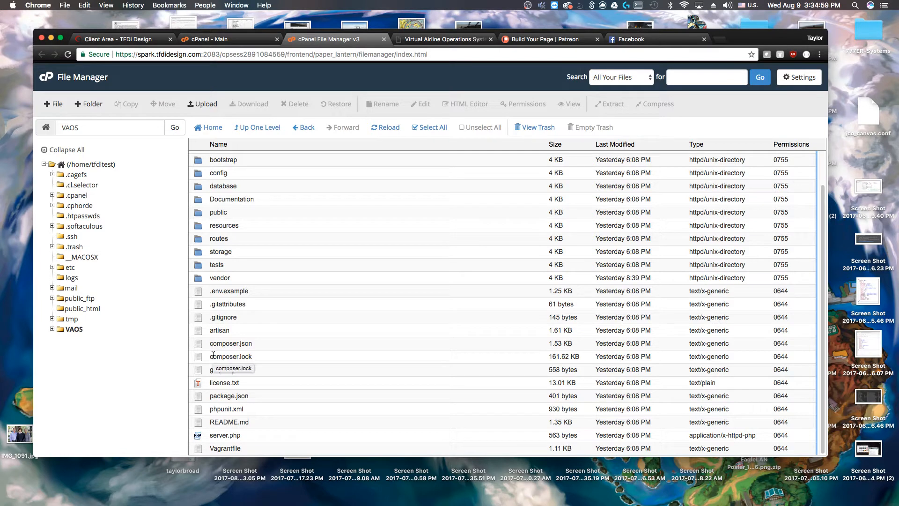
scroll(211, 354, up, 2)
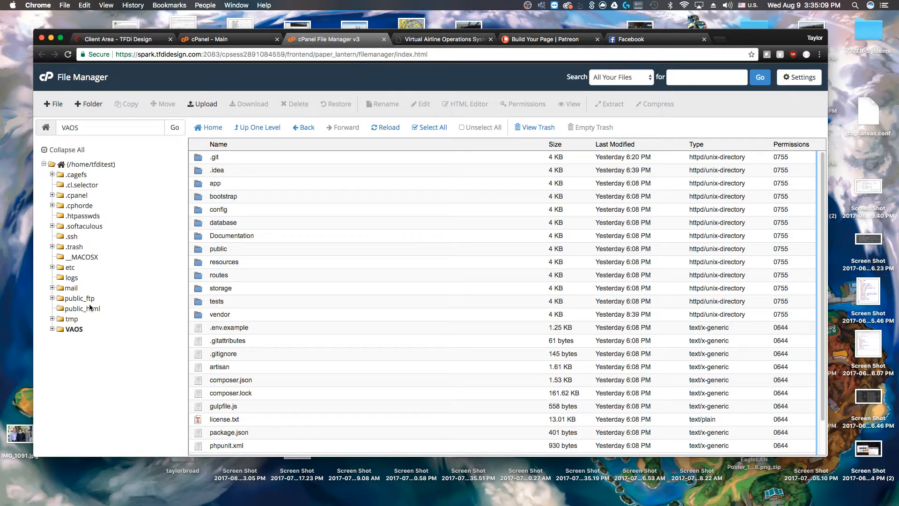
Open VAOS's .env.example file in cPanel's code editor
double_click(222, 329)
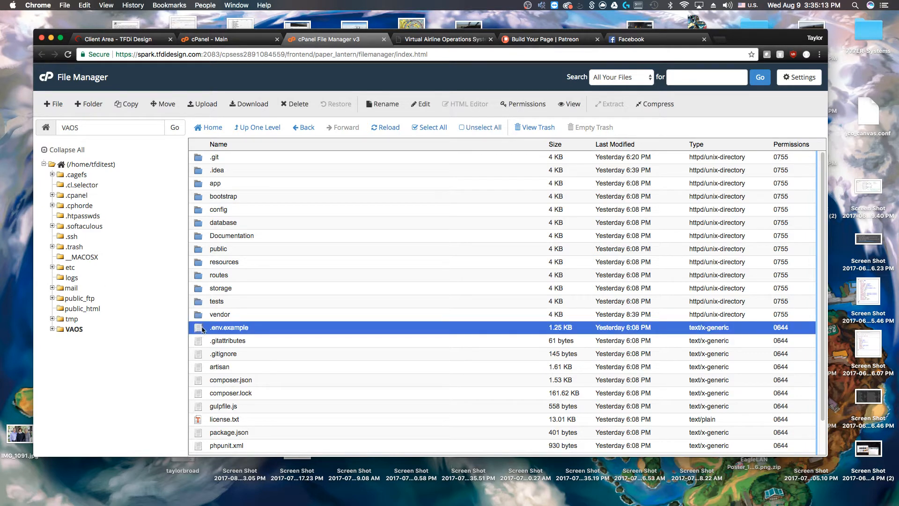
click(539, 345)
right_click(227, 321)
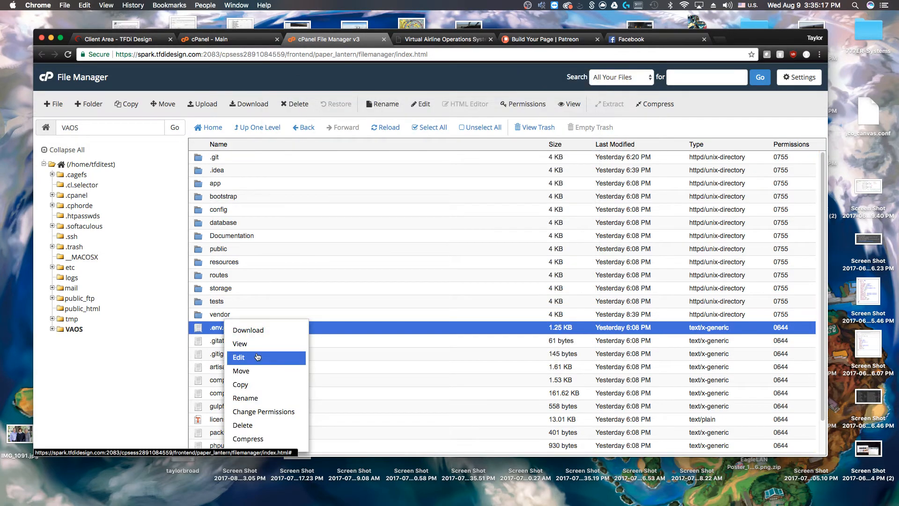
click(239, 356)
scroll(427, 289, down, 2)
click(514, 332)
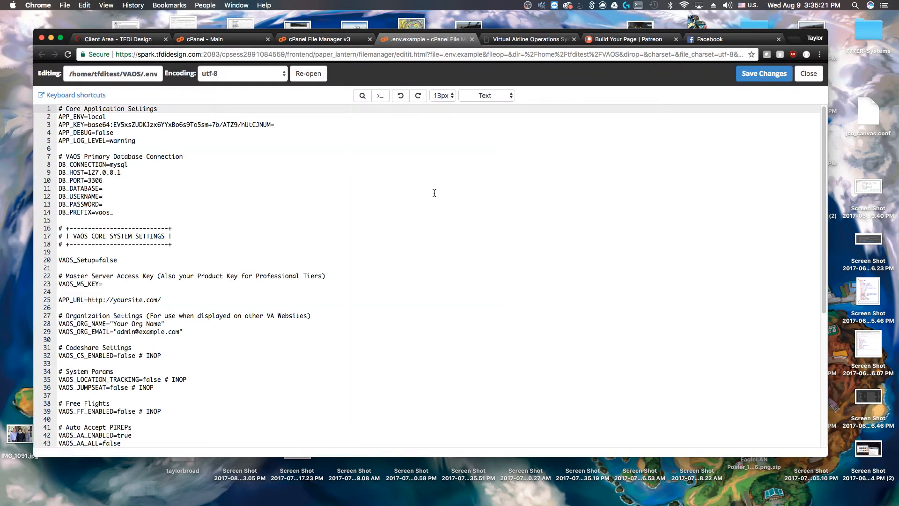
Review APP_LOG_LEVEL, DB_CONNECTION and the empty DB_DATABASE and DB_PASSWORD settings
click(110, 143)
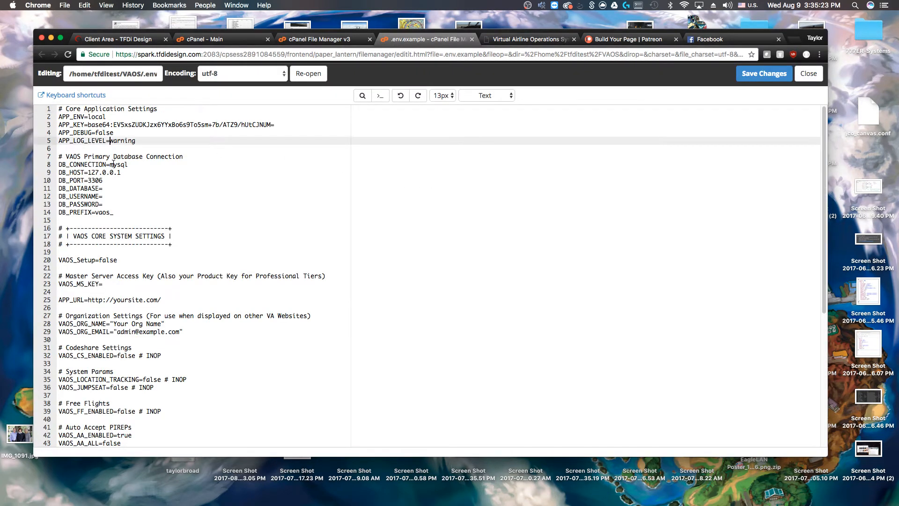
click(113, 164)
click(110, 186)
click(104, 204)
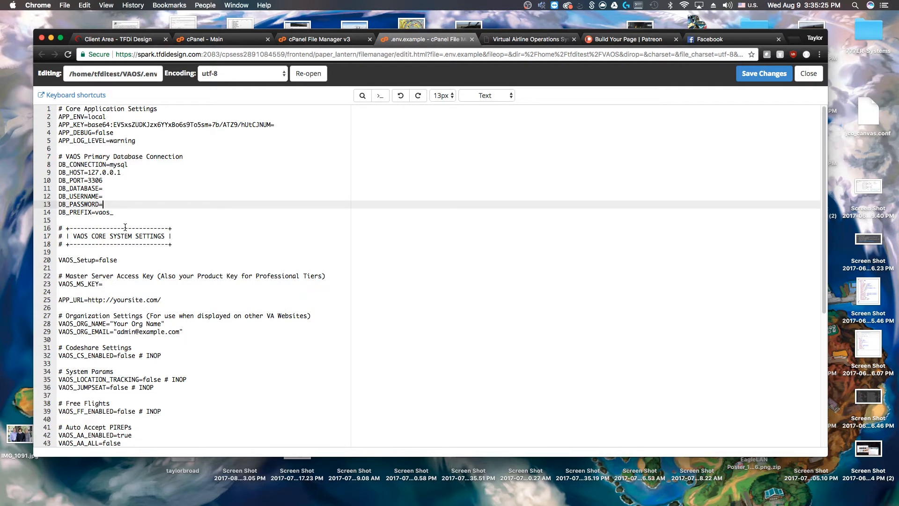
click(132, 221)
scroll(133, 240, down, 5)
scroll(130, 233, up, 5)
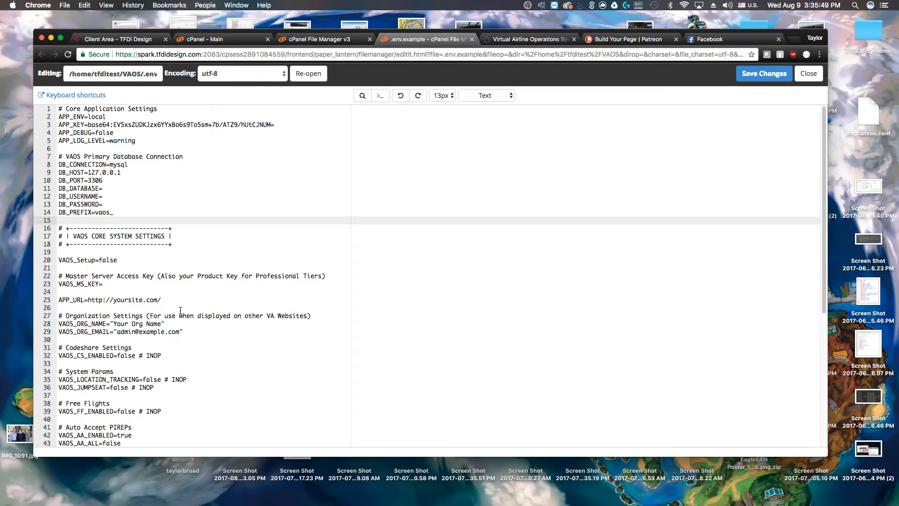
Review the mail settings such as MAIL_HOST and select the APP_KEY value on line 3
click(290, 308)
scroll(152, 320, down, 5)
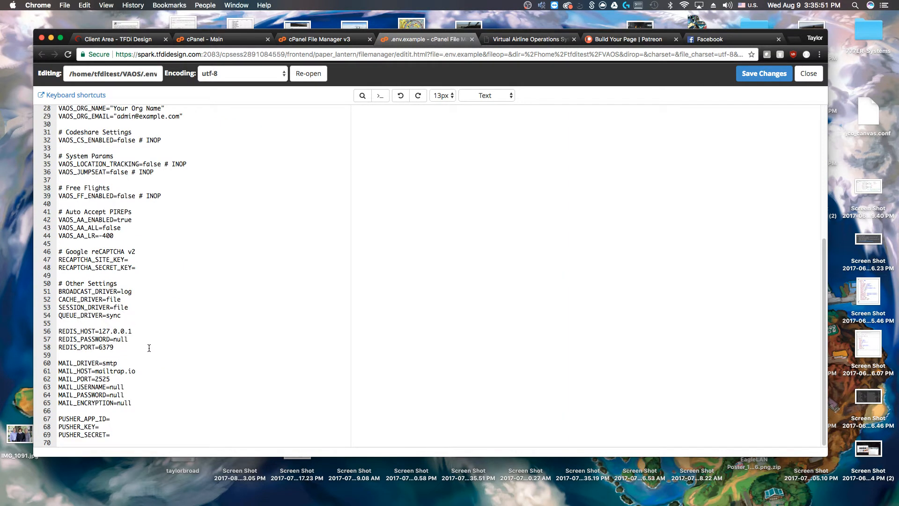
click(129, 385)
click(131, 406)
click(136, 378)
scroll(140, 376, up, 5)
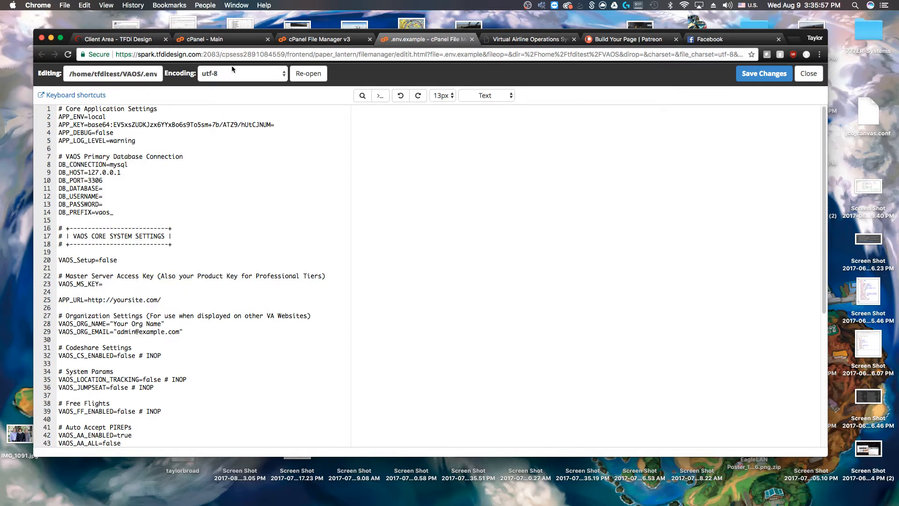
drag(275, 125, 87, 126)
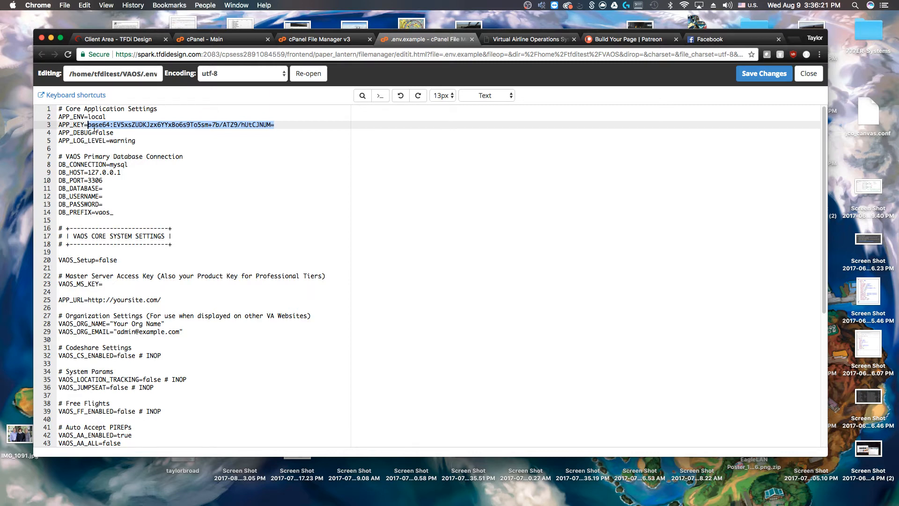
click(306, 39)
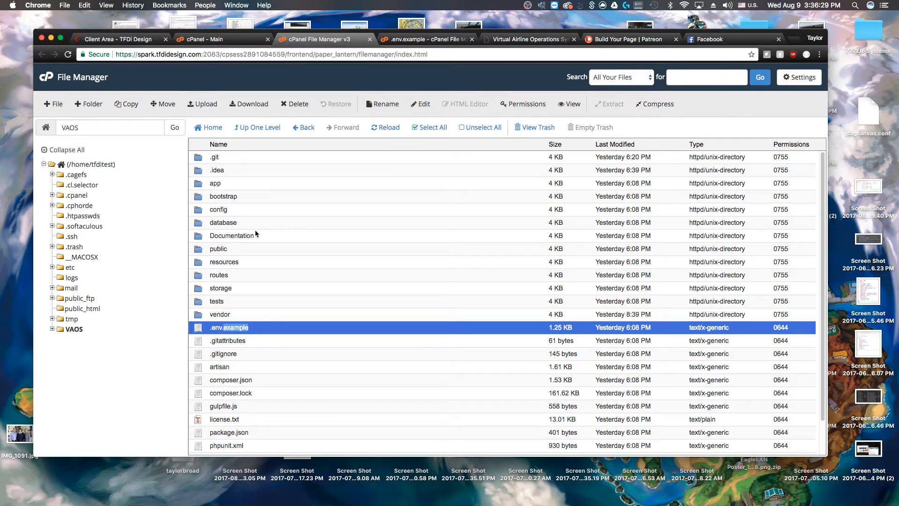
click(233, 251)
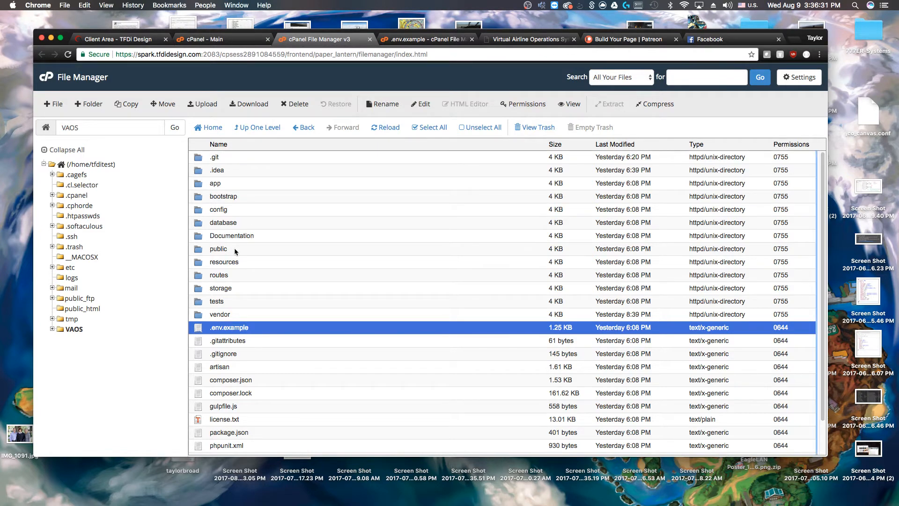
double_click(230, 252)
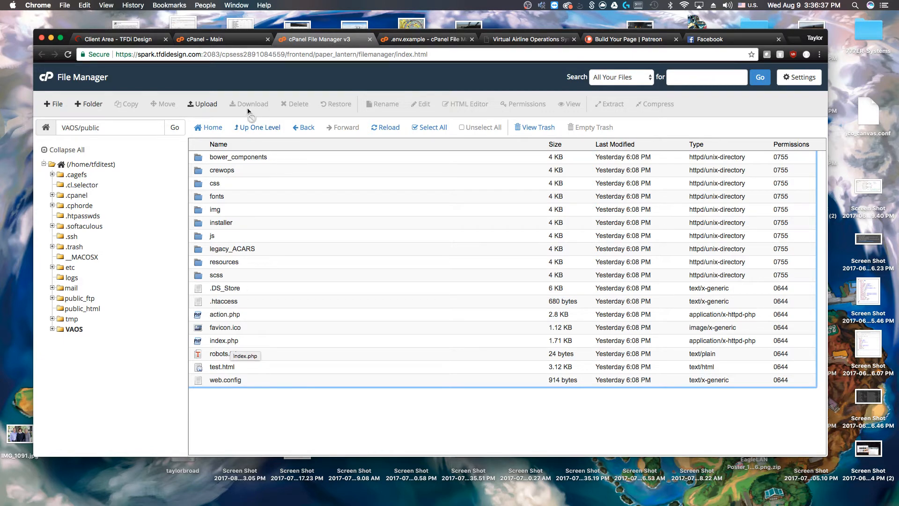
click(251, 128)
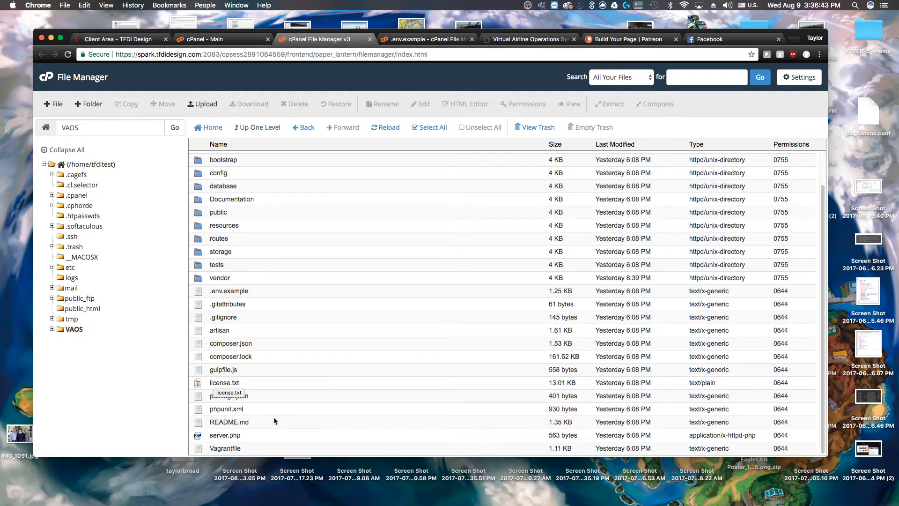
Open VAOS's server.php in cPanel's code editor
right_click(237, 435)
click(282, 359)
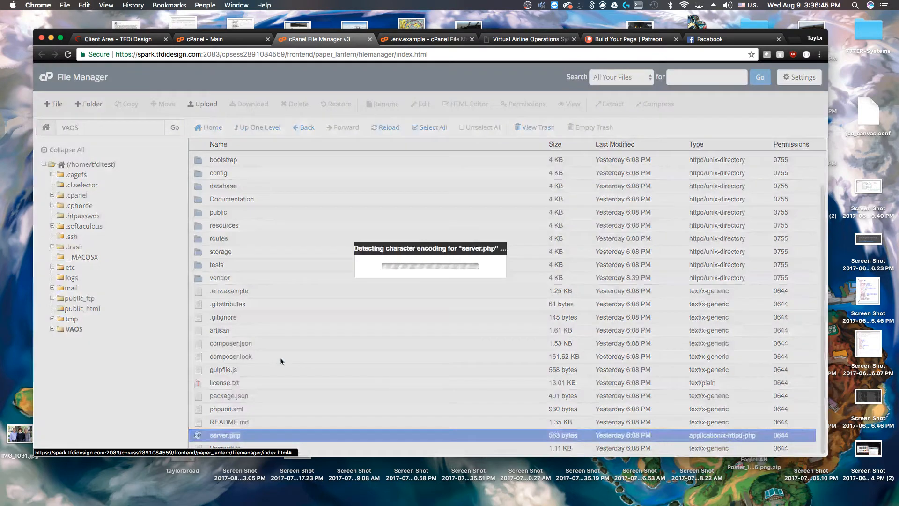
click(515, 335)
Read through server.php, including the urldecode line, mod_rewrite comment and author line
click(93, 165)
click(128, 221)
click(121, 181)
click(120, 205)
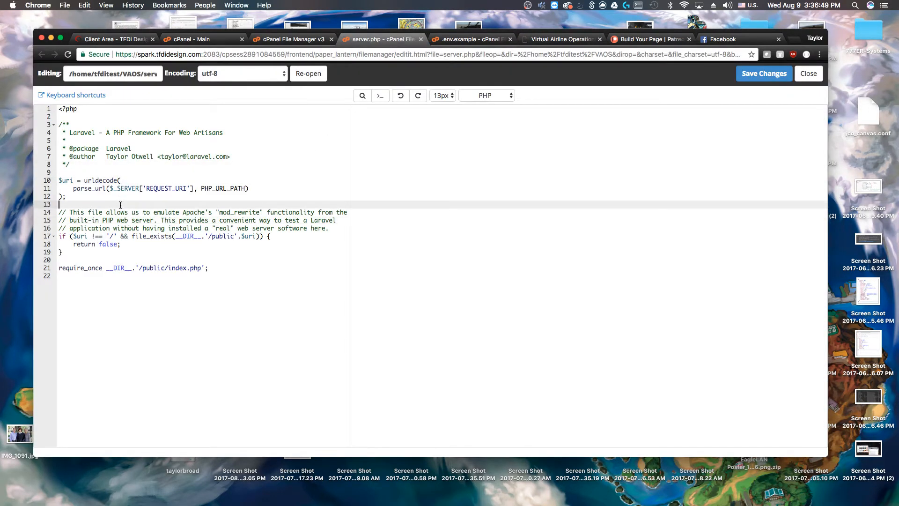
click(186, 260)
click(249, 279)
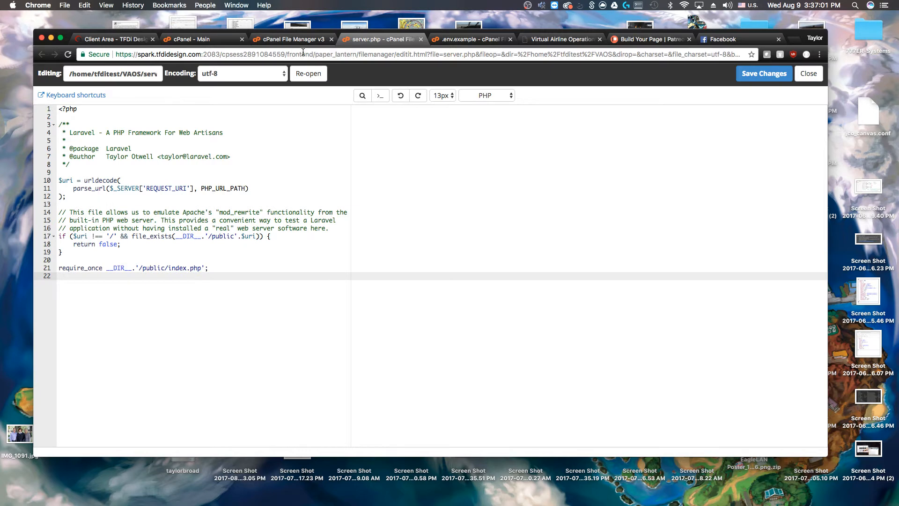
click(194, 212)
click(180, 156)
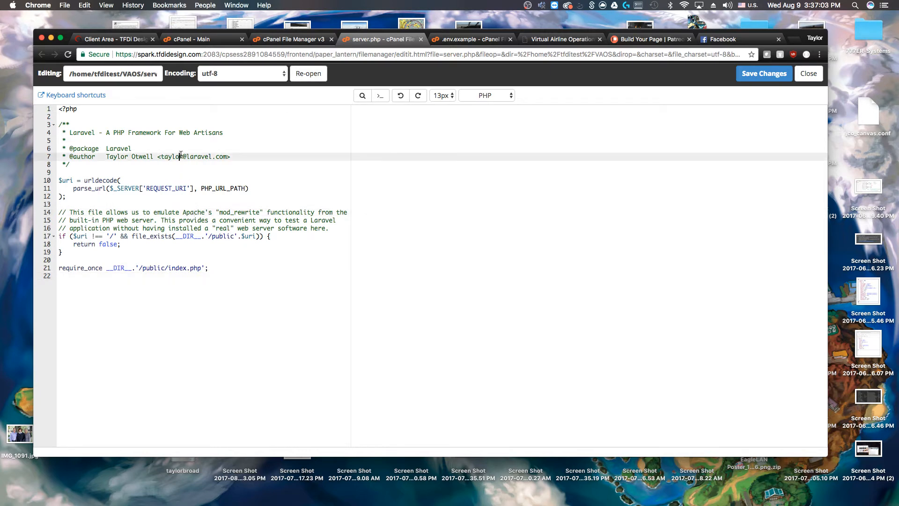
click(168, 192)
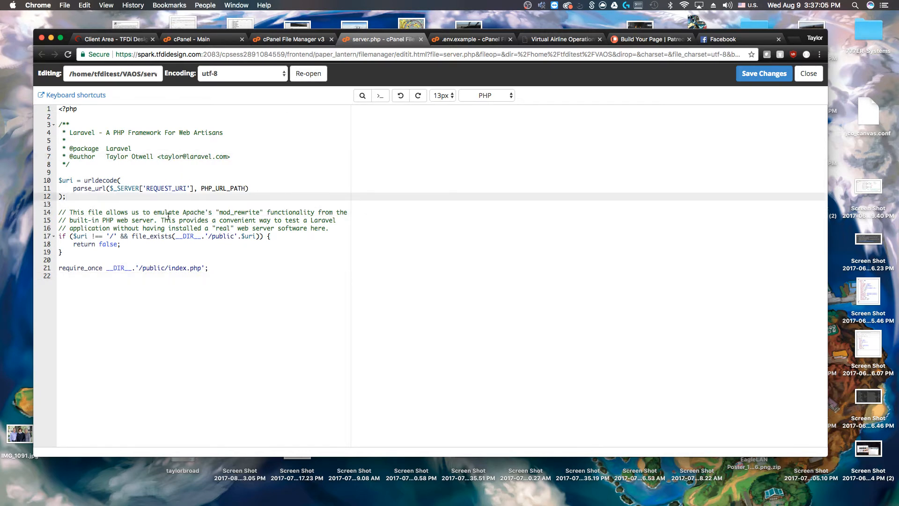
click(226, 245)
click(221, 261)
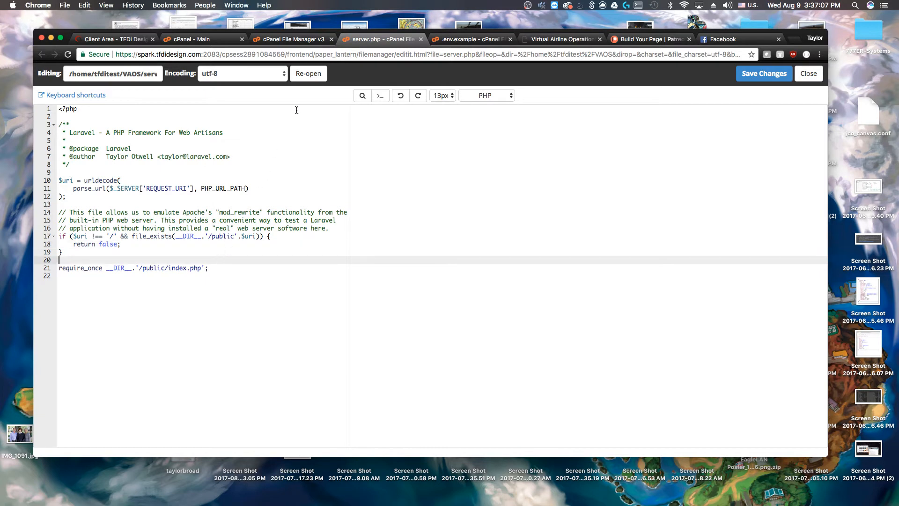
click(292, 39)
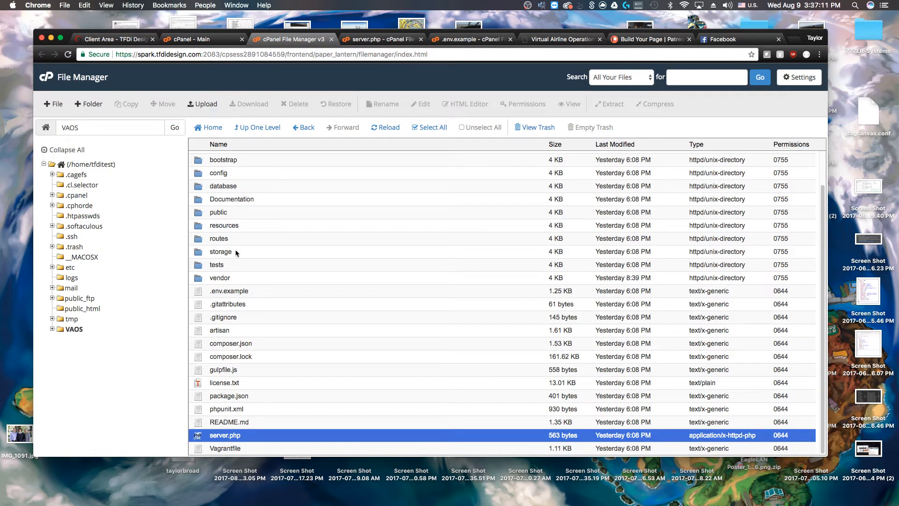
Select all 18 items in VAOS/public and drag them into public_html
click(230, 211)
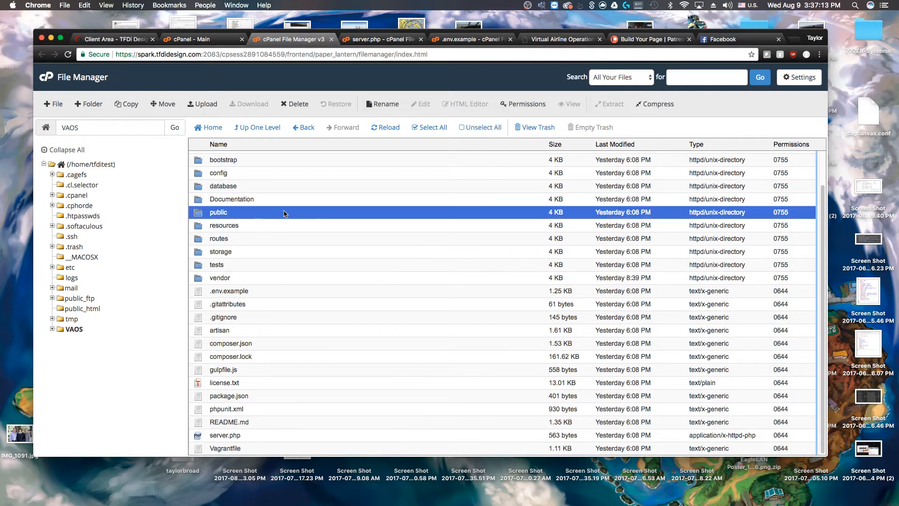
double_click(248, 212)
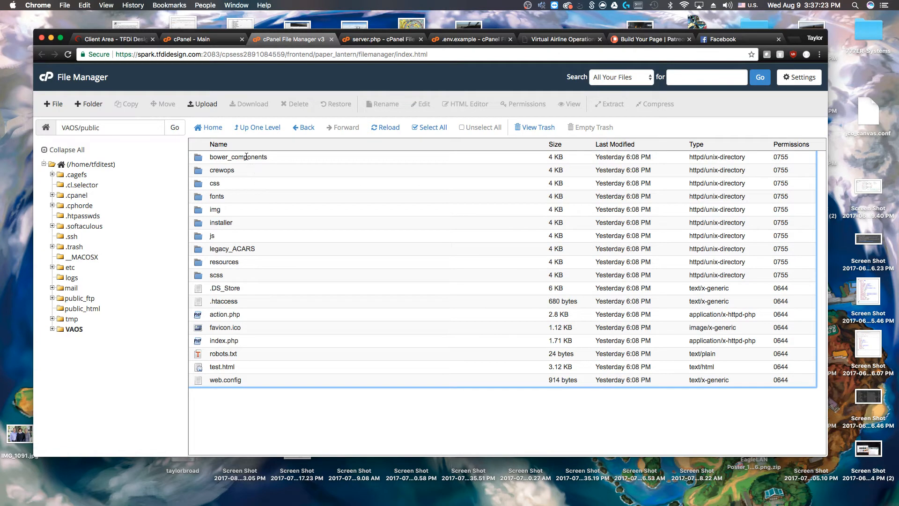
click(269, 160)
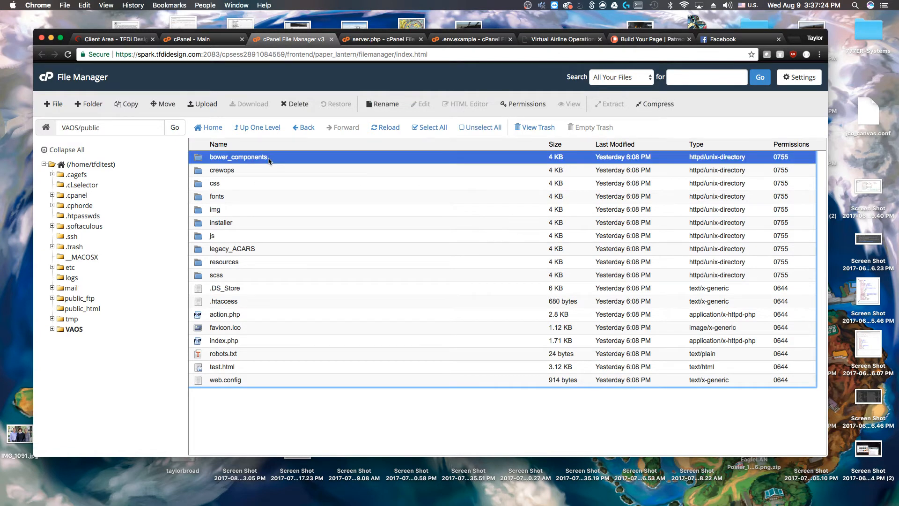
shift+click(242, 379)
drag(273, 279, 76, 309)
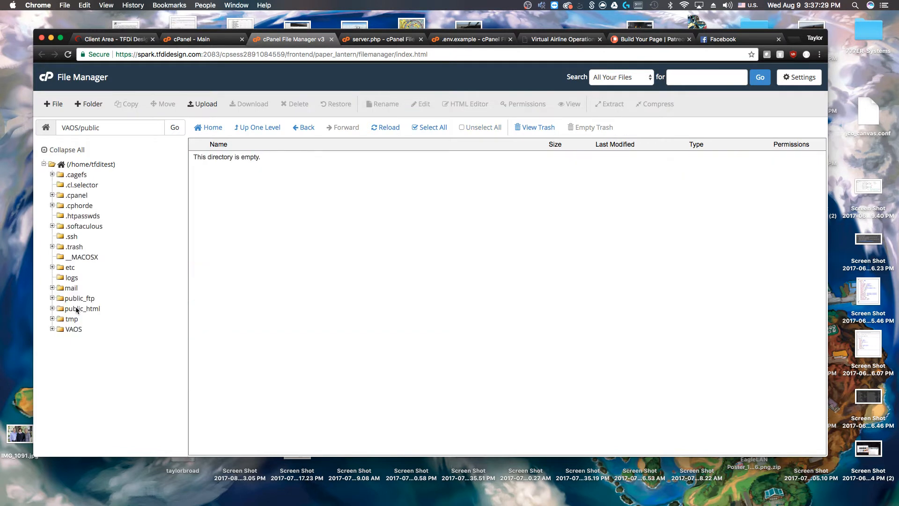
click(76, 309)
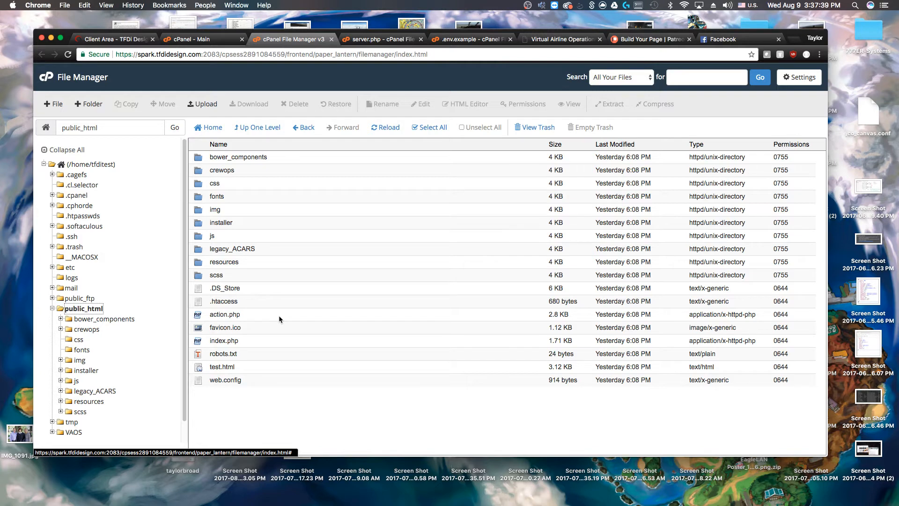
click(246, 339)
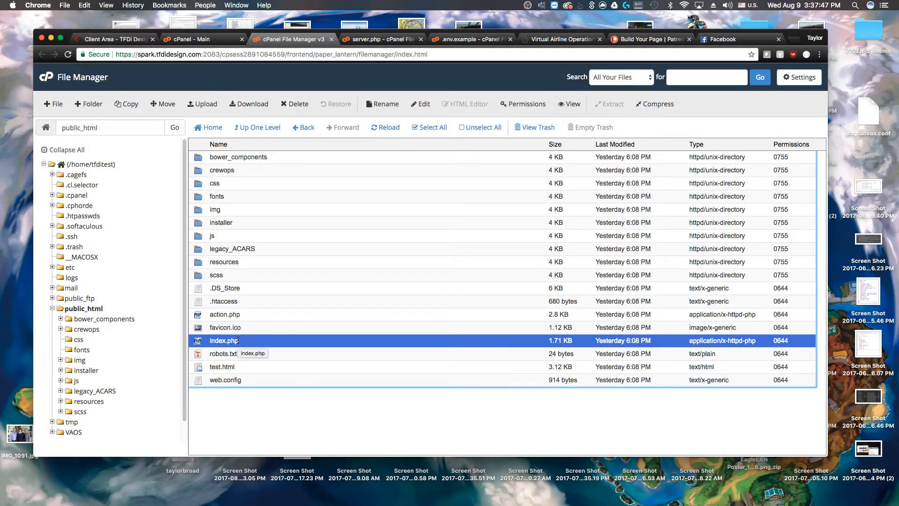
Open public_html's index.php in cPanel's code editor
right_click(249, 341)
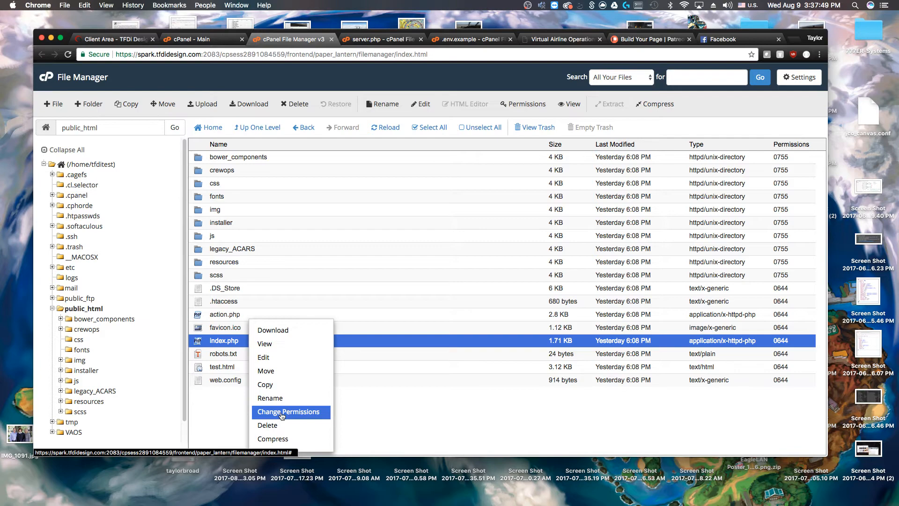
click(291, 358)
click(512, 331)
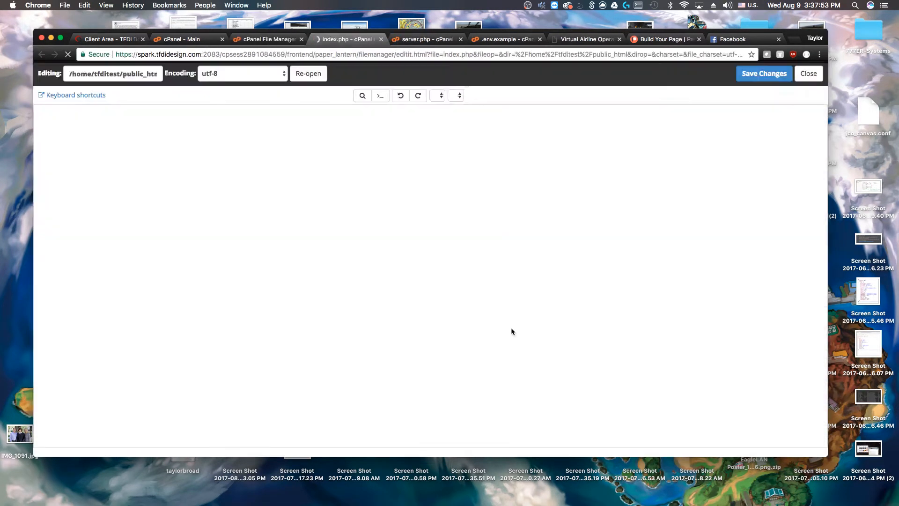
scroll(164, 279, down, 5)
scroll(166, 277, up, 4)
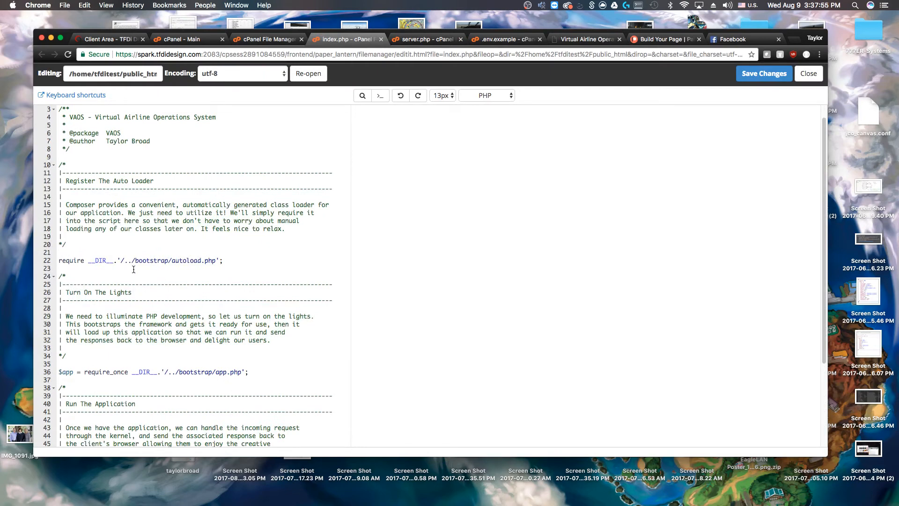
Locate the autoload.php require path on line 22 and the app.php path on line 36
click(61, 262)
key(Down)
scroll(105, 234, down, 3)
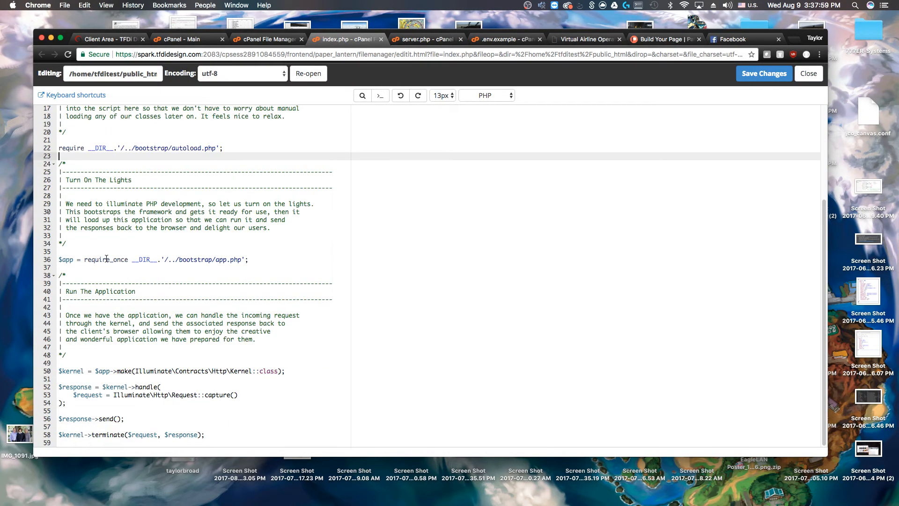
click(183, 259)
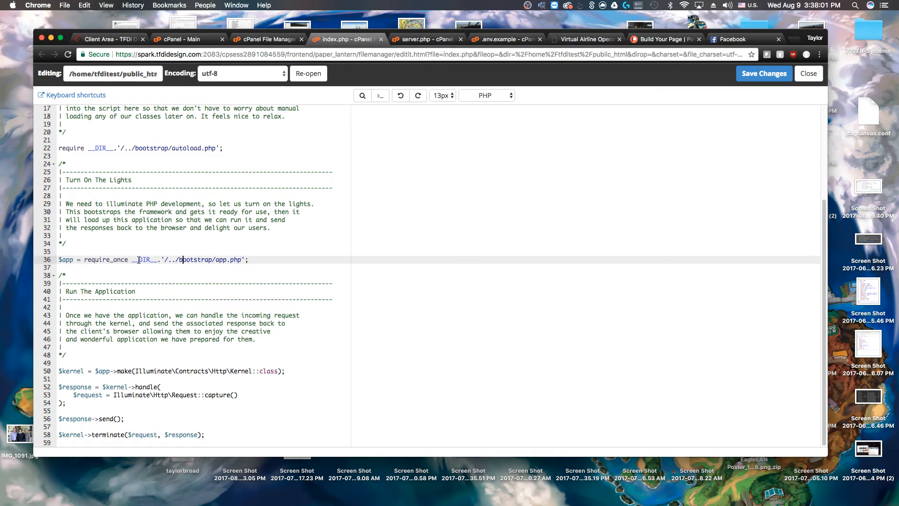
scroll(136, 260, up, 4)
scroll(97, 279, down, 2)
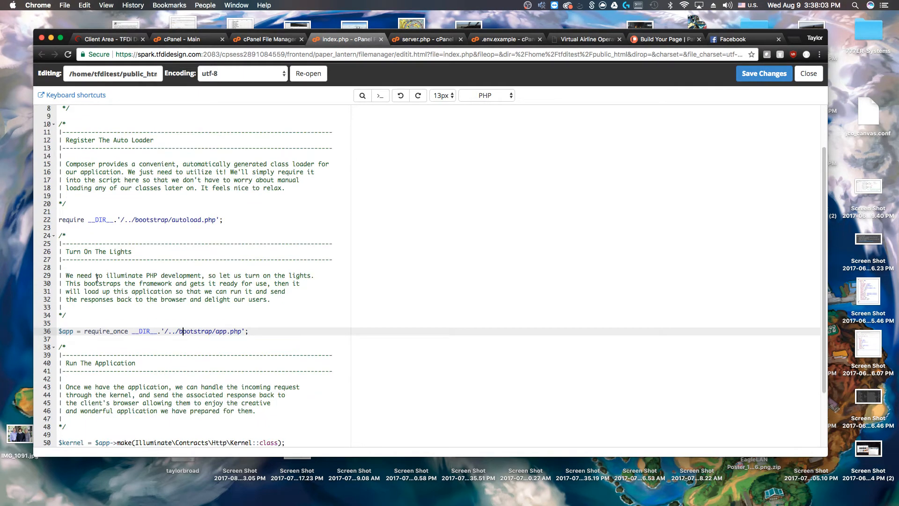
drag(121, 220, 215, 221)
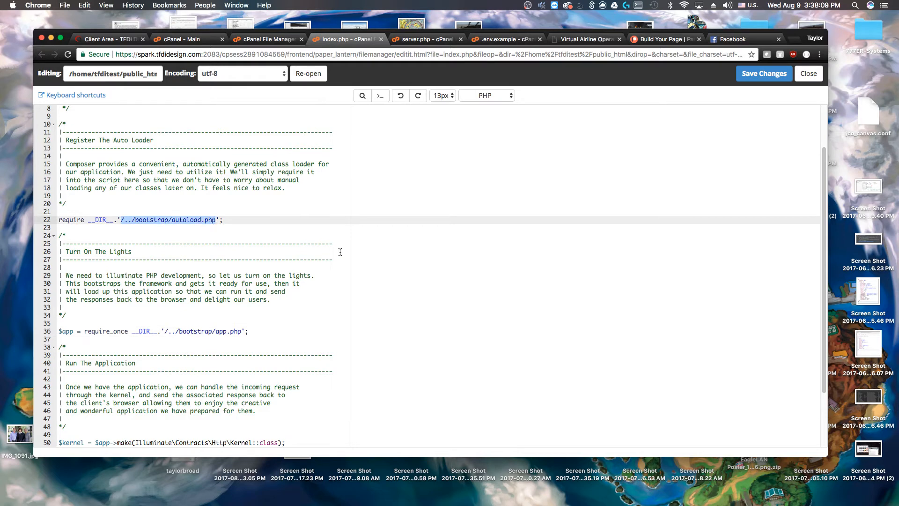
drag(242, 331, 164, 331)
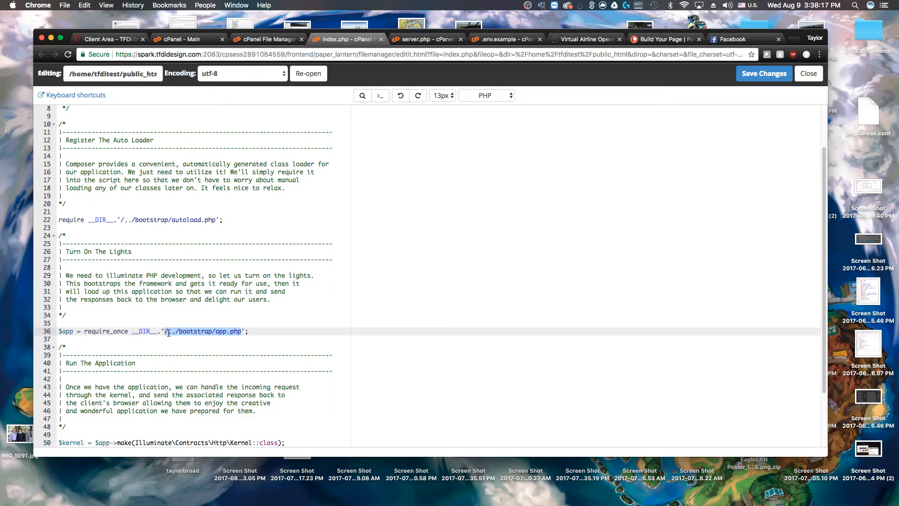
click(169, 332)
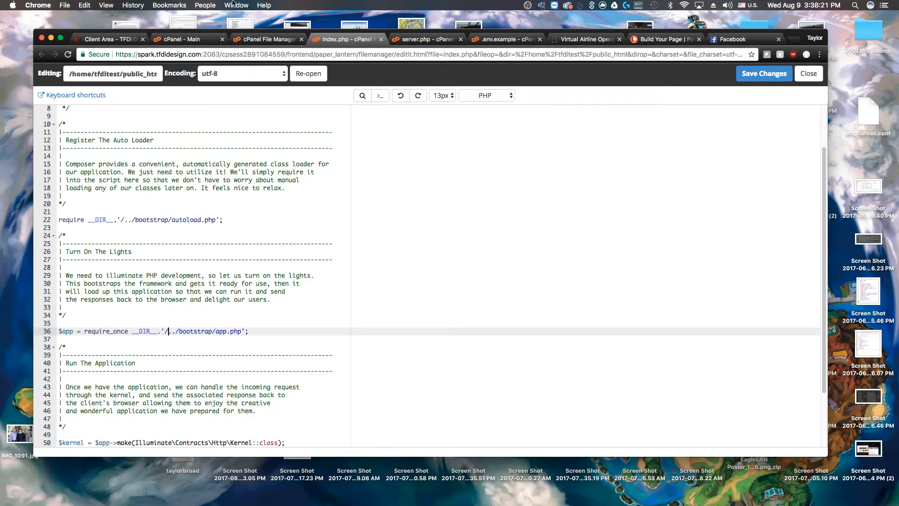
click(268, 40)
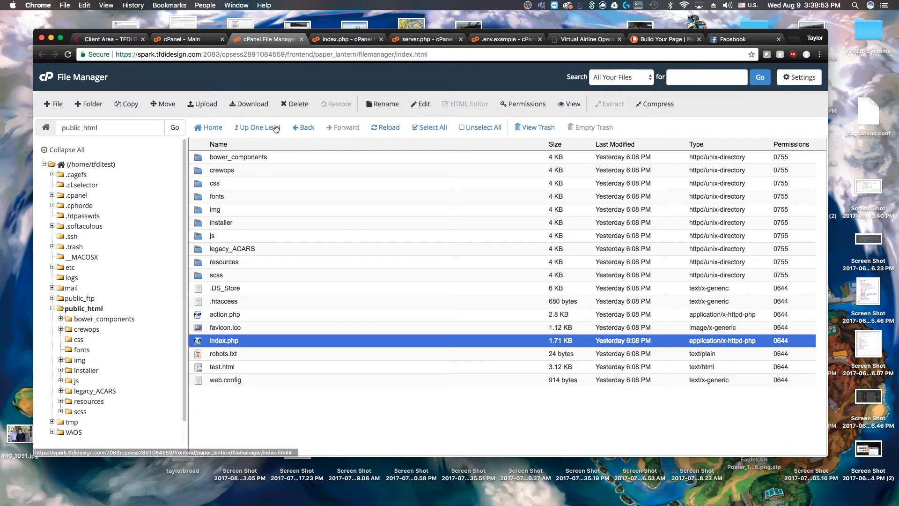
Insert 'VAOS/' into the line 22 and 36 bootstrap paths of index.php and save
click(346, 40)
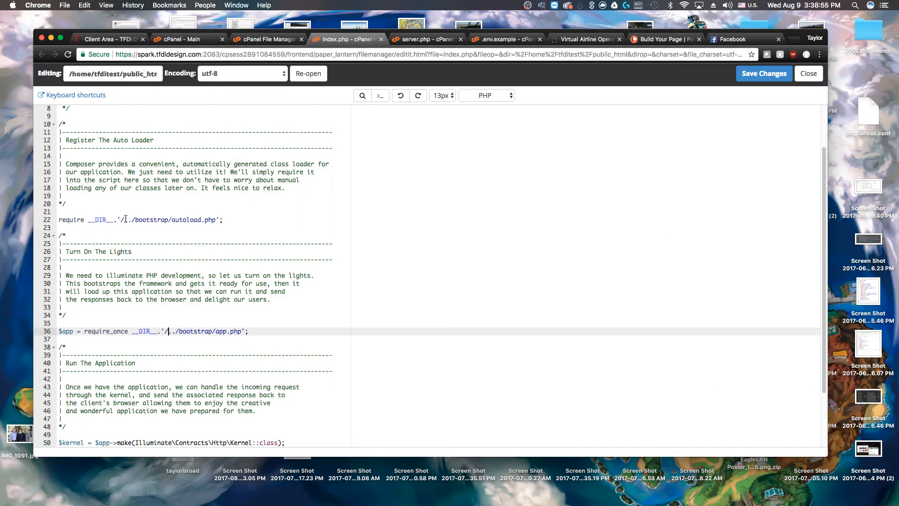
click(136, 220)
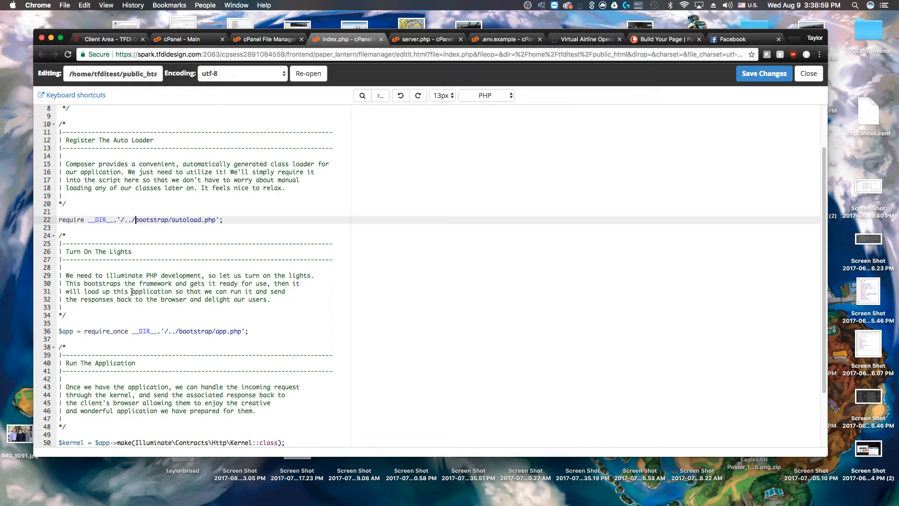
text(VAOS/)
click(179, 331)
text(VAOS/)
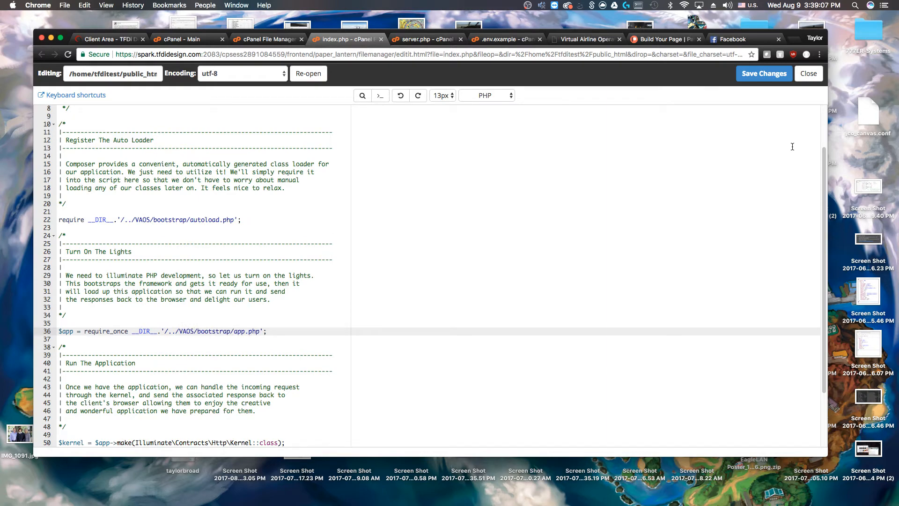
click(777, 75)
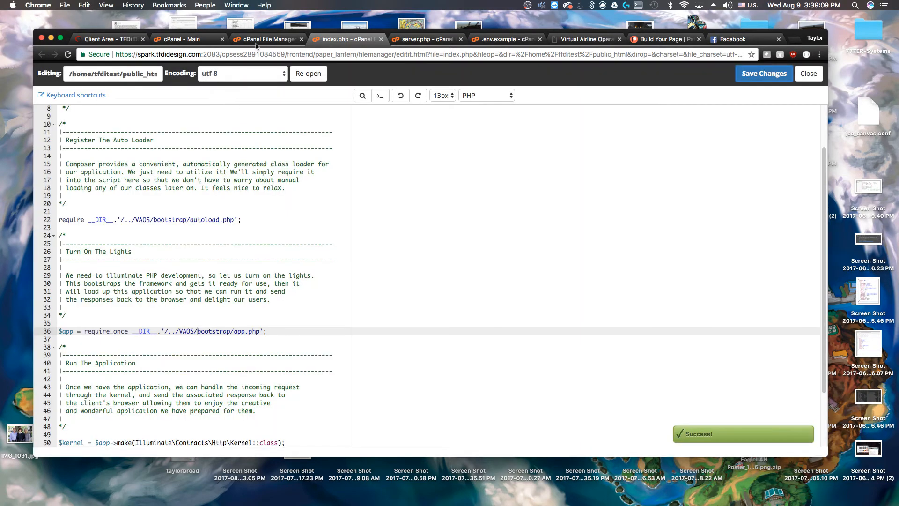
click(256, 41)
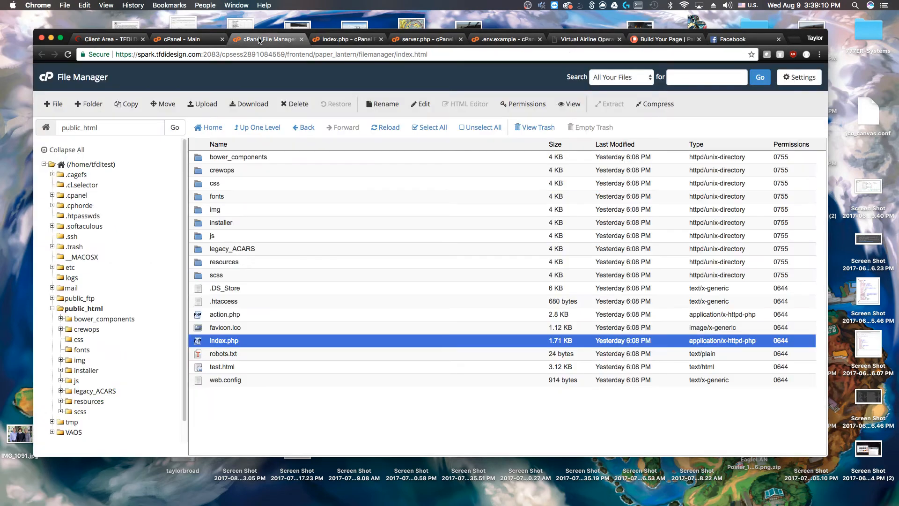
Edit line 13 of legacy_ACARS/boot.php so the Dotenv path reads /../../VAOS, and save it
double_click(248, 249)
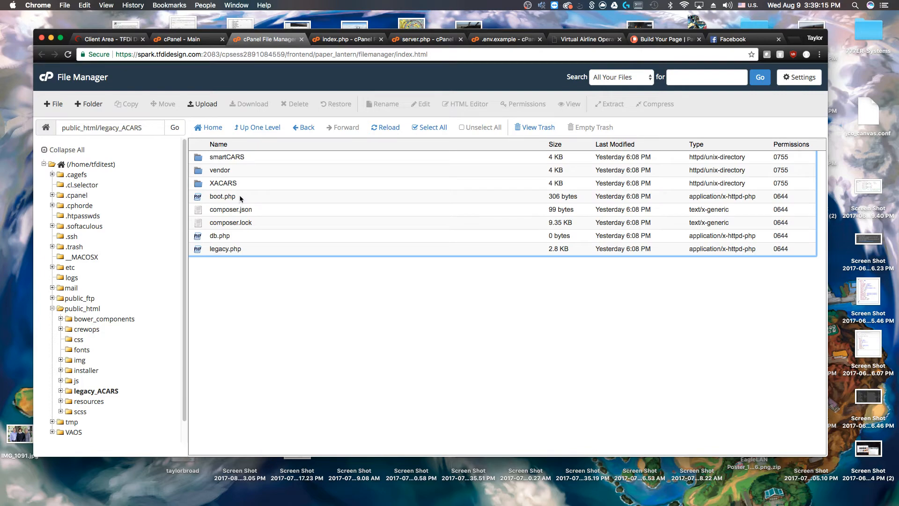
right_click(240, 194)
click(261, 240)
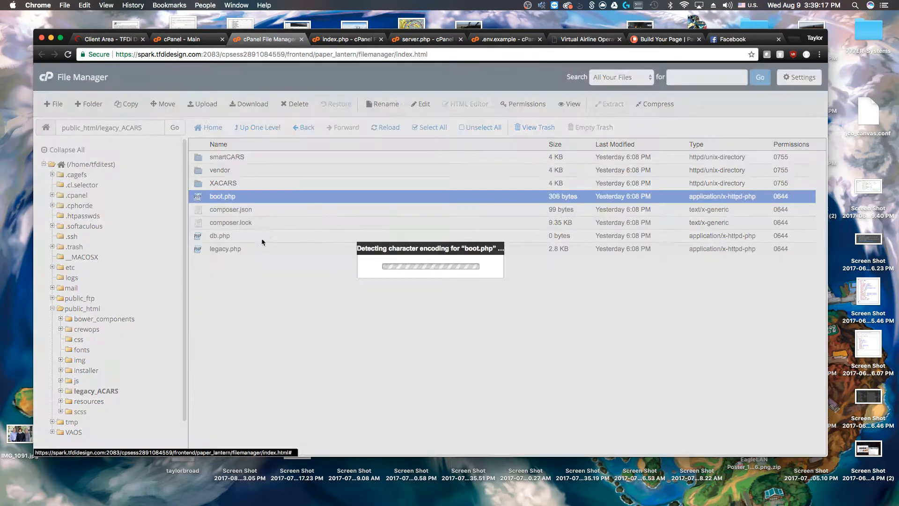
click(514, 332)
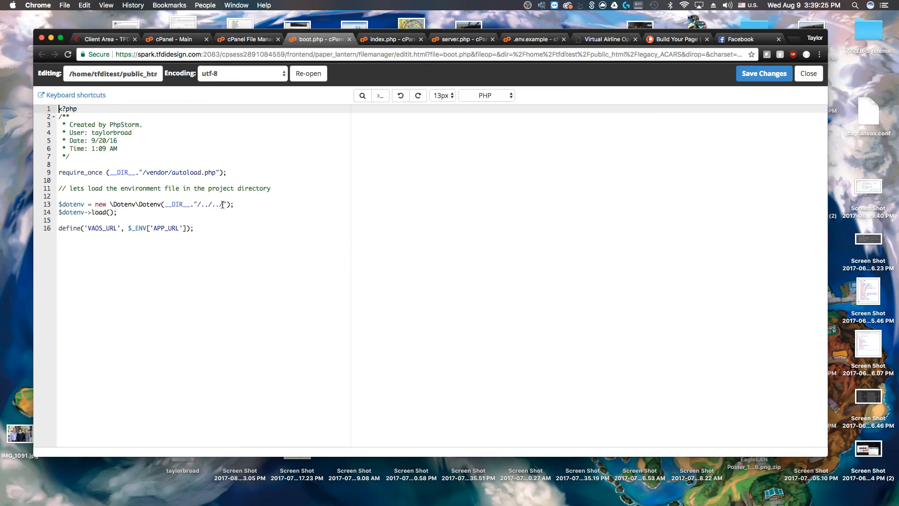
click(203, 205)
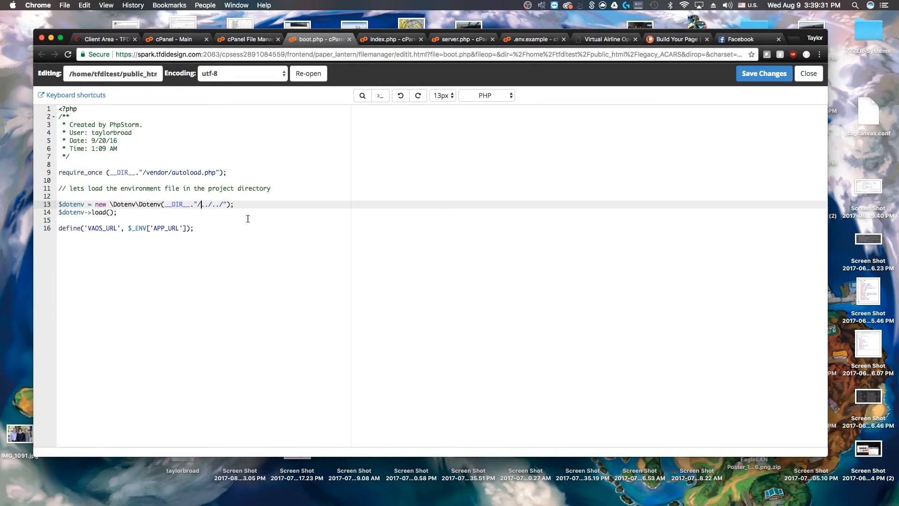
click(224, 205)
text(VAOS)
click(209, 205)
click(764, 74)
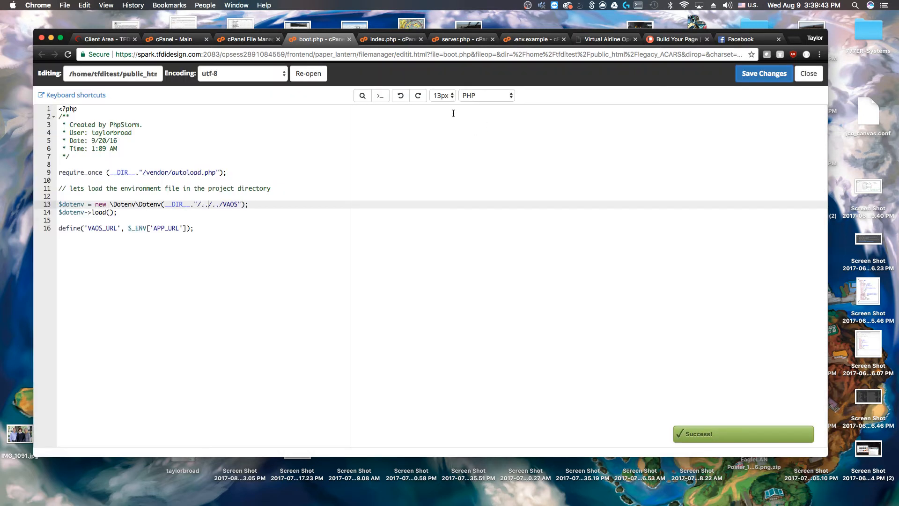
click(253, 40)
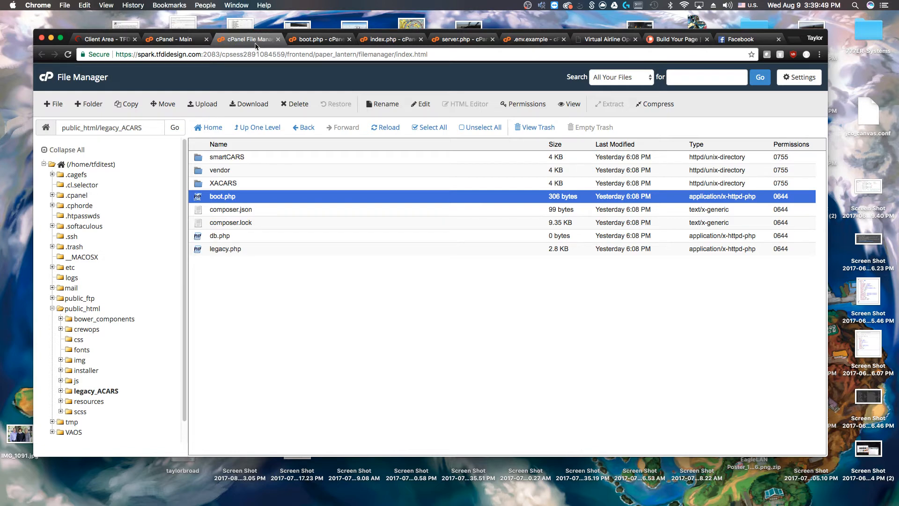
Use the File Manager folder tree to show the VAOS folder's contents
click(199, 41)
click(220, 40)
click(89, 393)
click(60, 390)
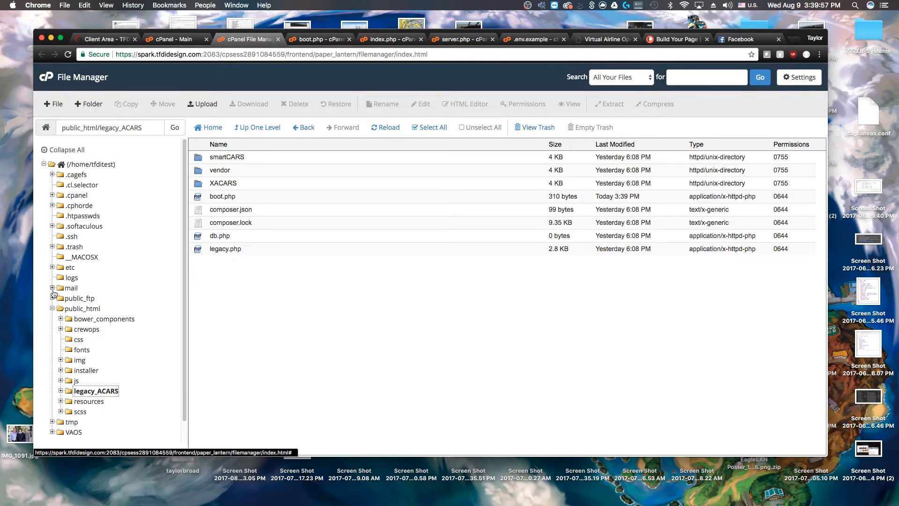
click(53, 308)
click(52, 328)
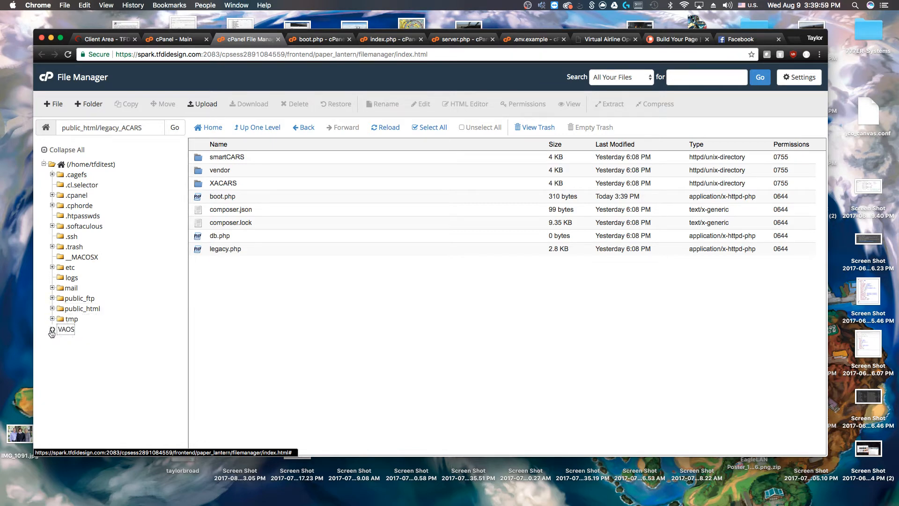
click(74, 328)
scroll(239, 300, down, 2)
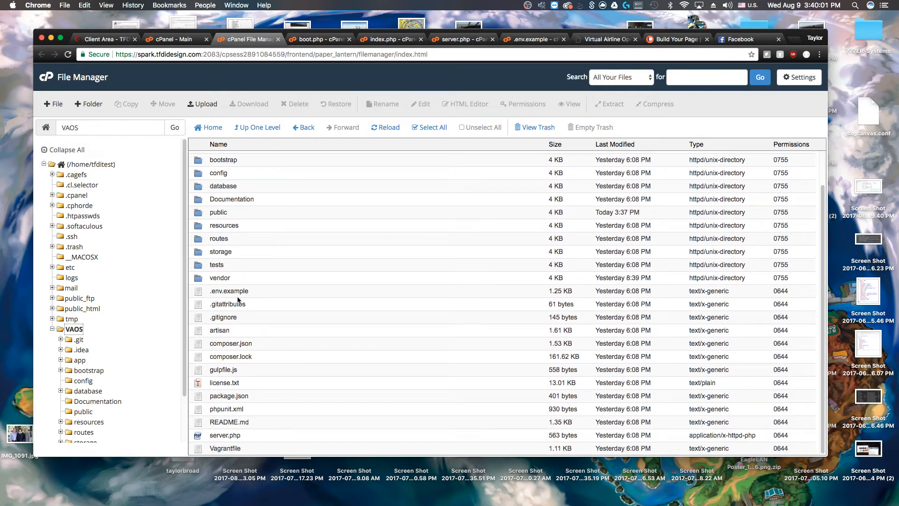
Rename .env.example in the VAOS folder to .env
click(213, 291)
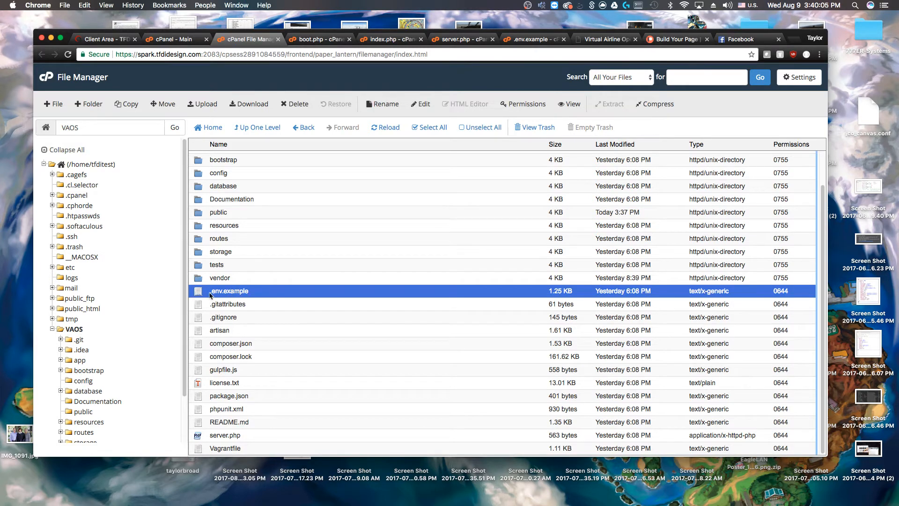
right_click(238, 297)
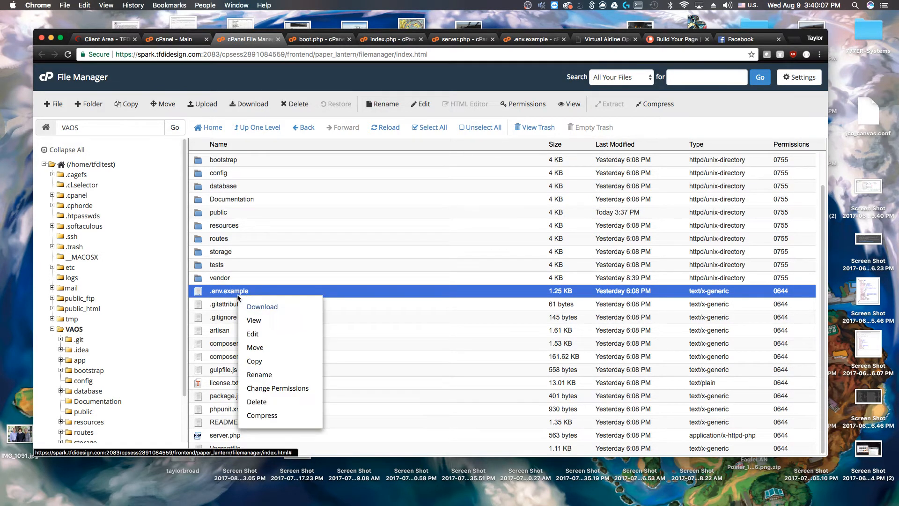
click(271, 334)
click(533, 332)
right_click(237, 293)
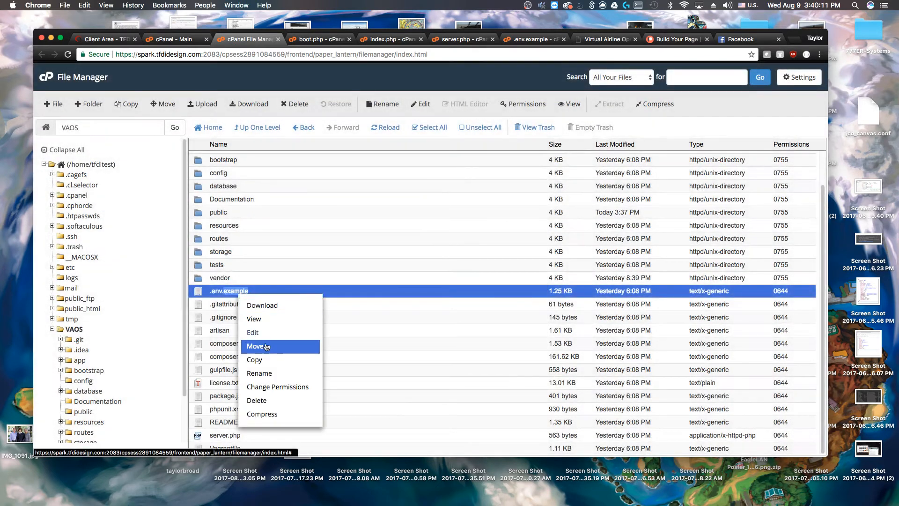
click(261, 373)
key(BackSpace)
key(BackSpace)
key(BackSpace)
key(BackSpace)
key(BackSpace)
key(BackSpace)
key(BackSpace)
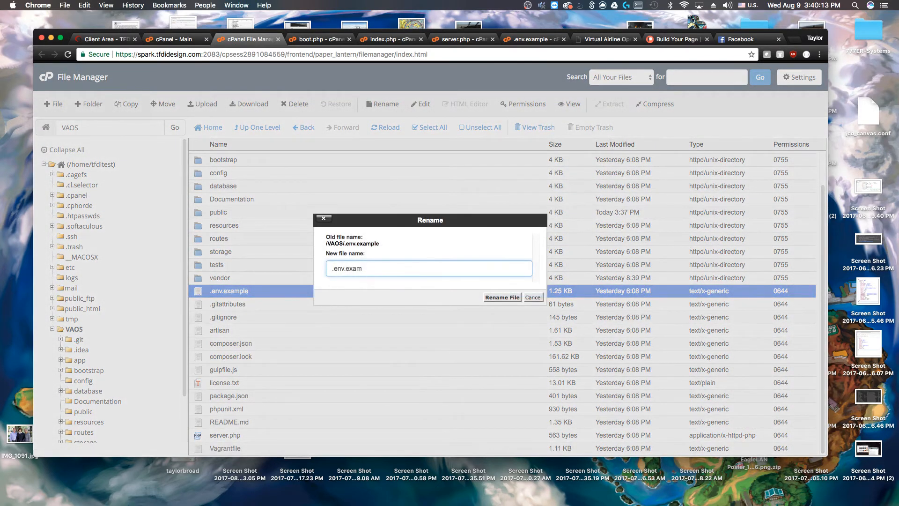
click(511, 298)
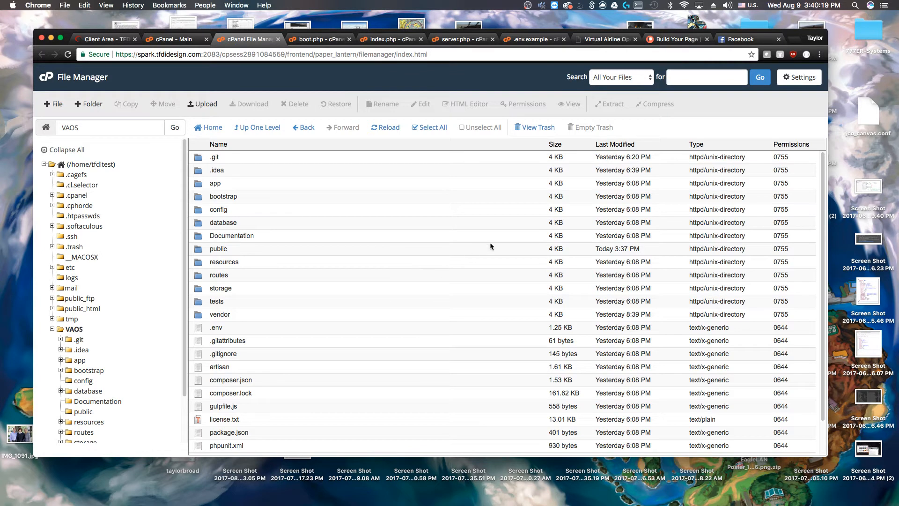
click(799, 77)
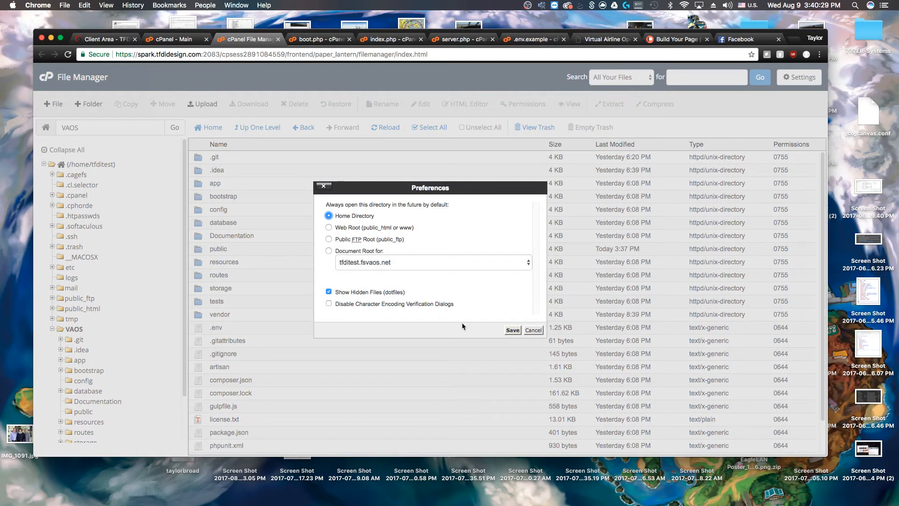
click(514, 330)
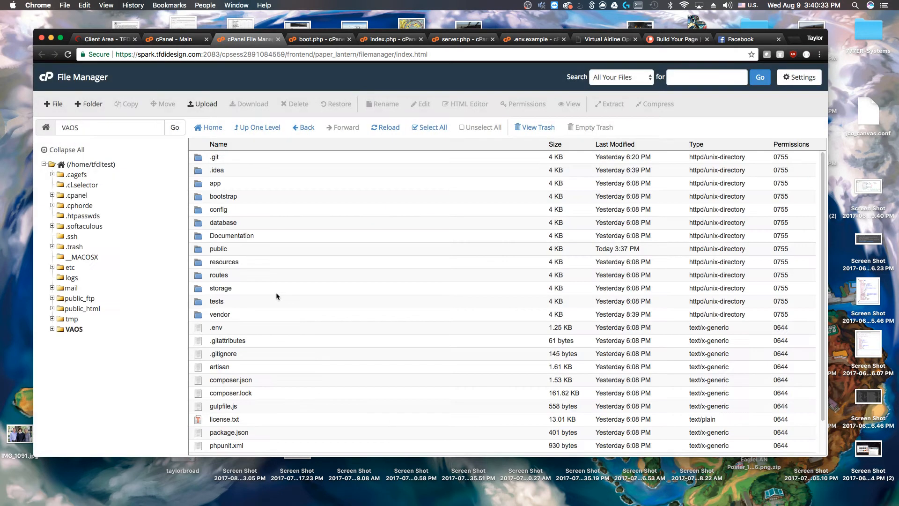
scroll(279, 295, down, 3)
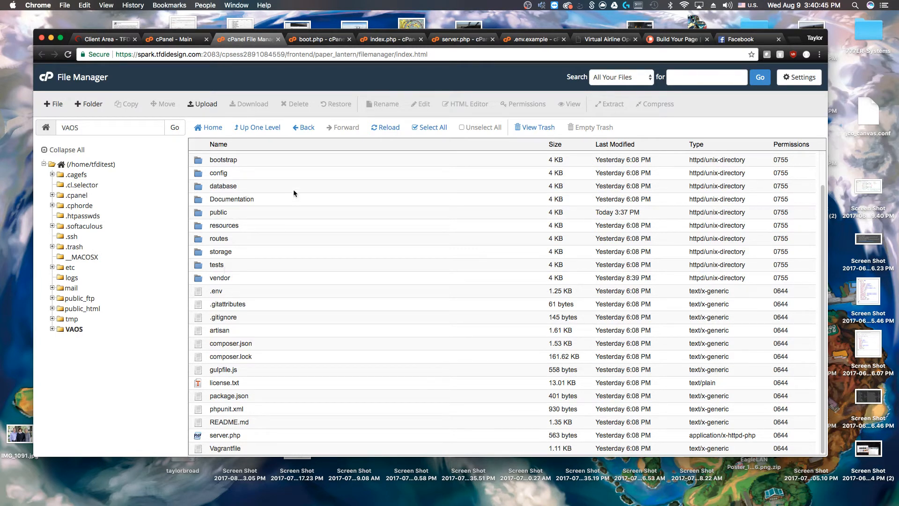
key(super+t)
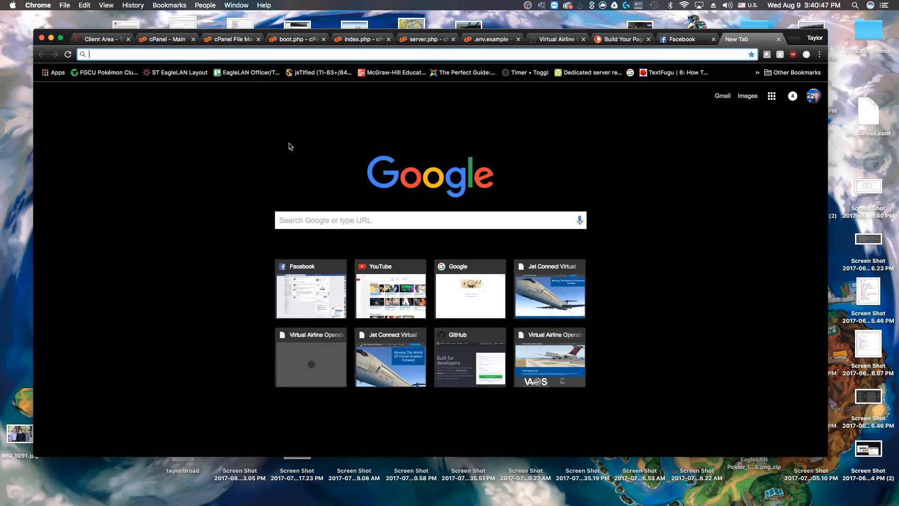
Load the site tfditest.fsvaos.net in a new Chrome tab
text(tfdi.)
key(BackSpace)
text(test.fsvaos.net)
key(Return)
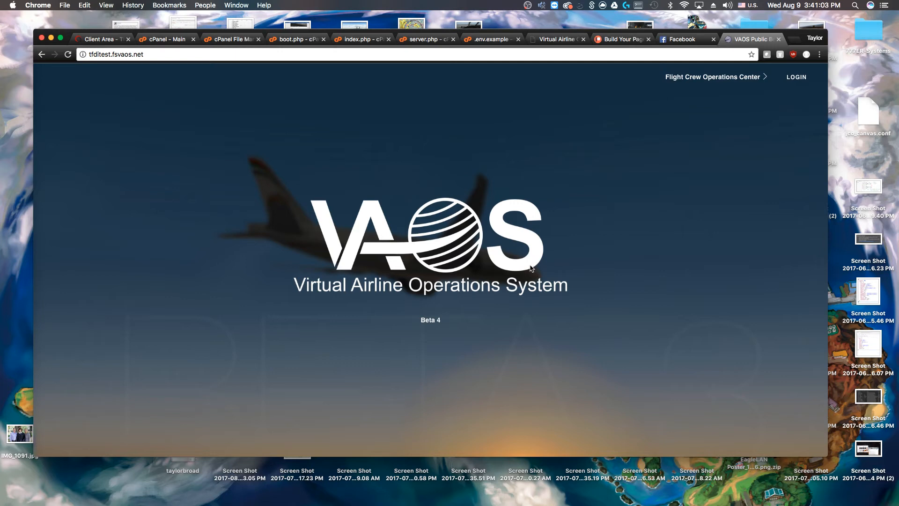
Go to tfditest.fsvaos.net/setup to bring up the VAOS Web Setup page
click(136, 54)
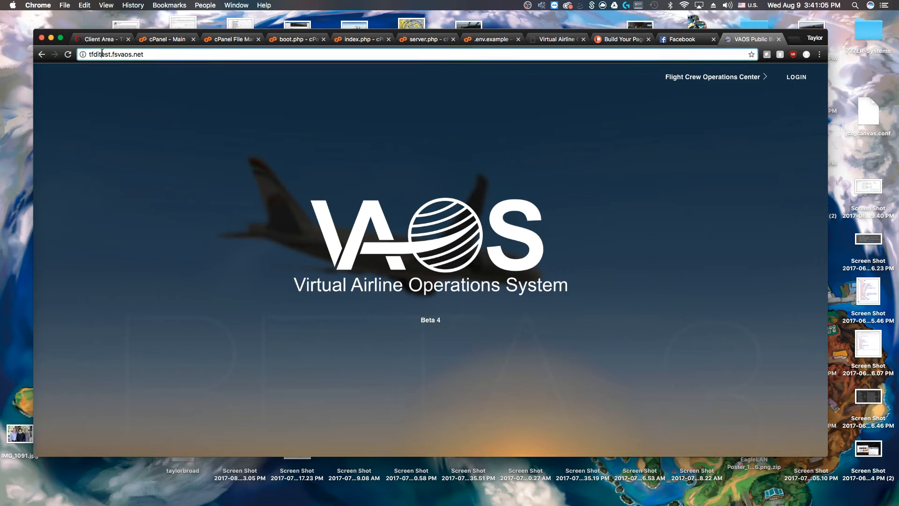
click(143, 55)
text(/setup)
key(Return)
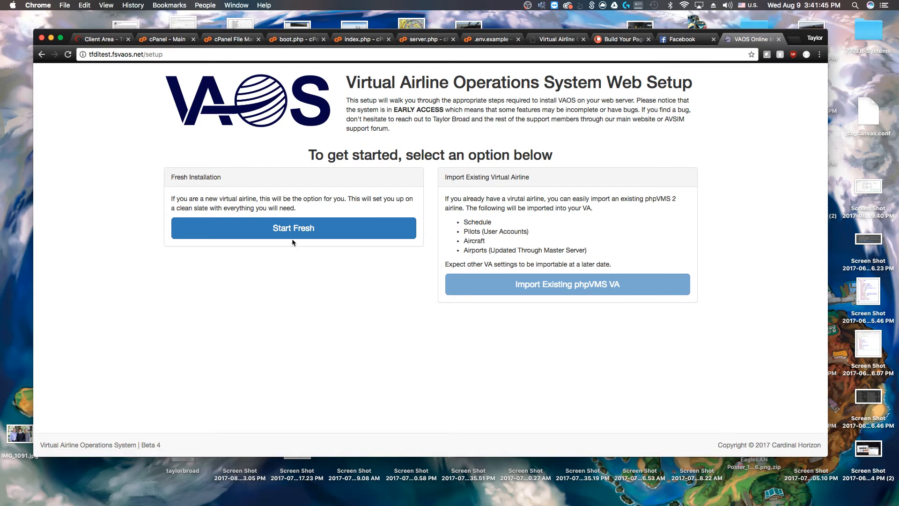
Choose Start Fresh in VAOS Web Setup, then switch back to the 'cPanel - Main' tab
click(309, 234)
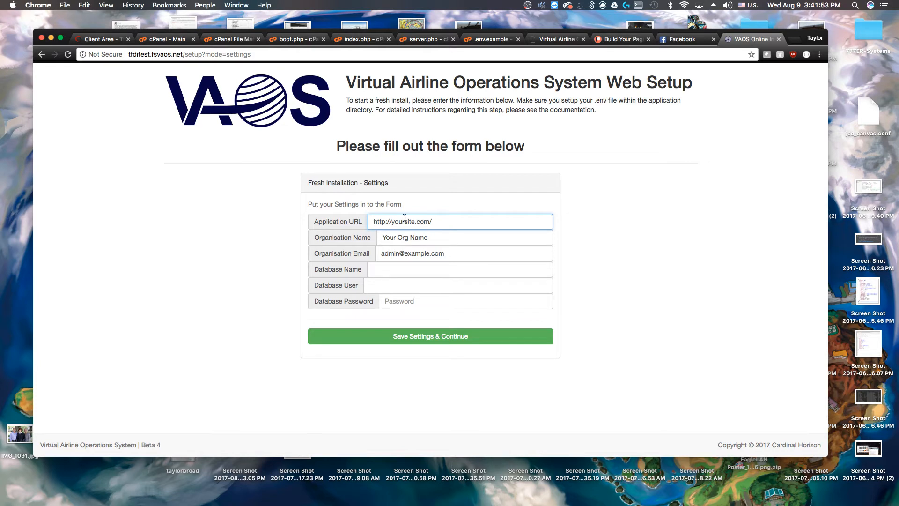
click(167, 40)
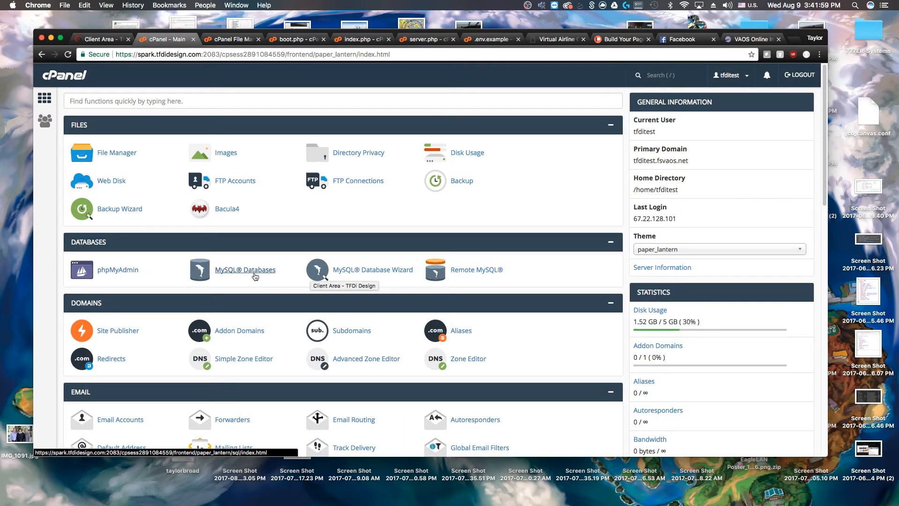
drag(255, 275, 255, 275)
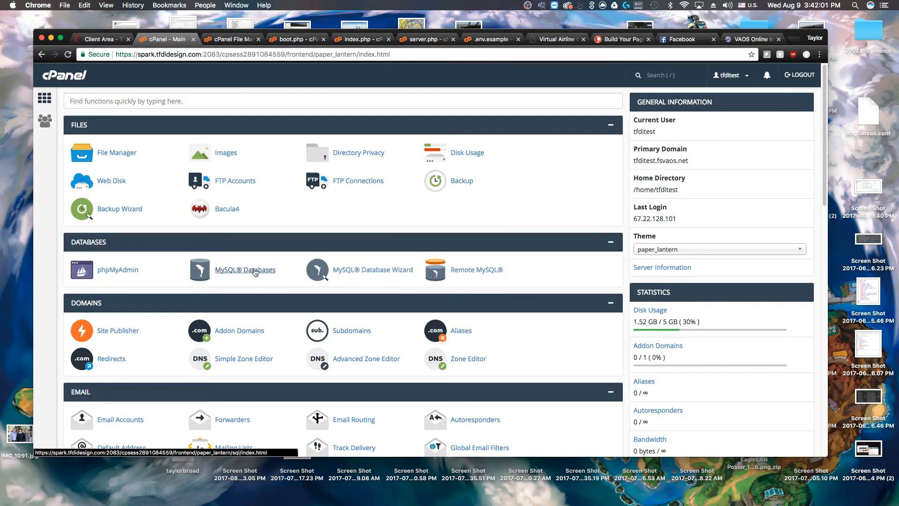
In MySQL Databases, revoke the privileged user's access to the tfditest_VAOS database
click(253, 276)
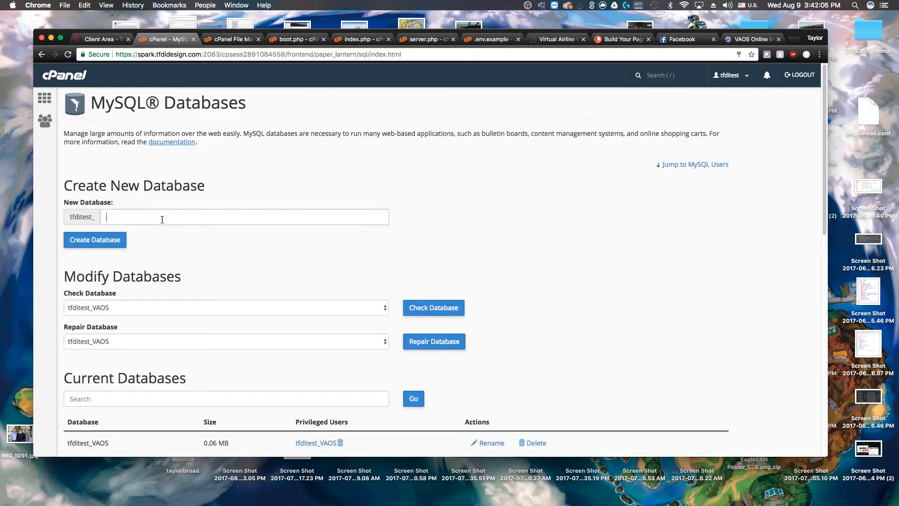
click(161, 216)
scroll(281, 220, down, 8)
scroll(271, 225, up, 4)
scroll(267, 229, up, 2)
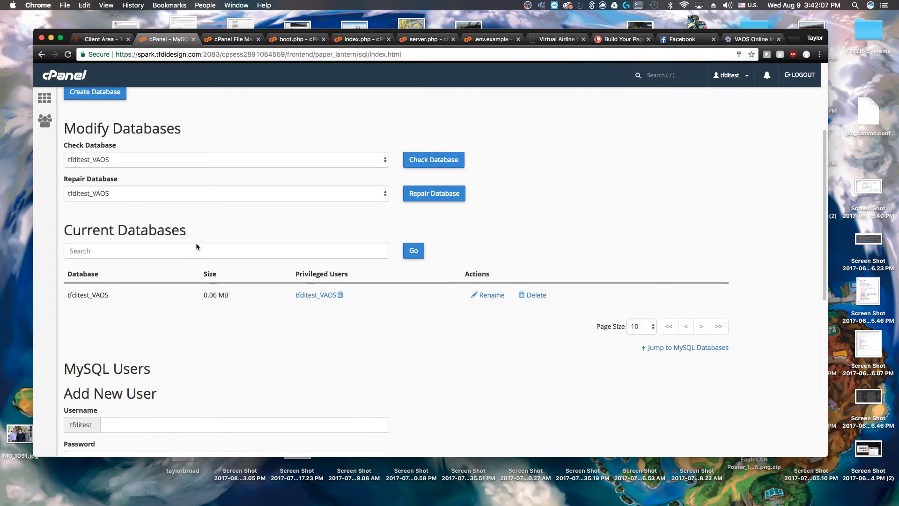
click(340, 293)
click(182, 172)
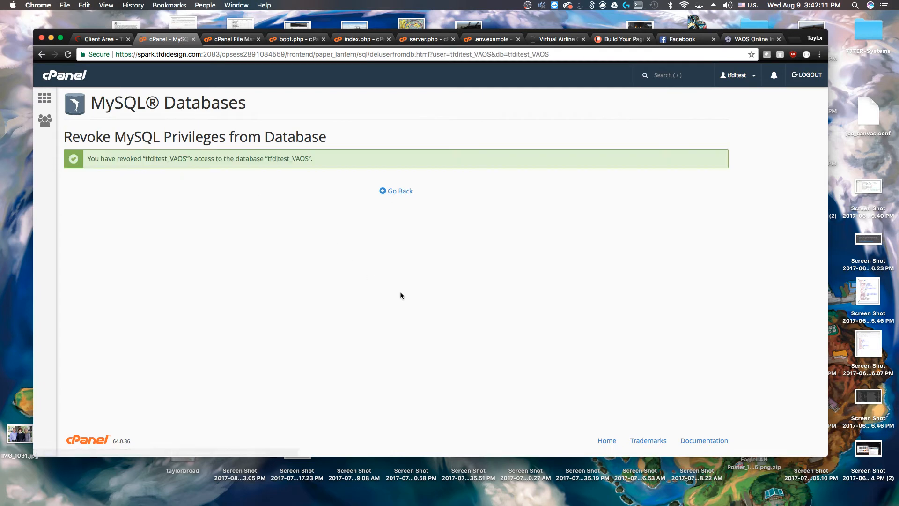
click(396, 190)
Delete the tfditest_VAOS database, leaving no MySQL databases
scroll(478, 207, down, 7)
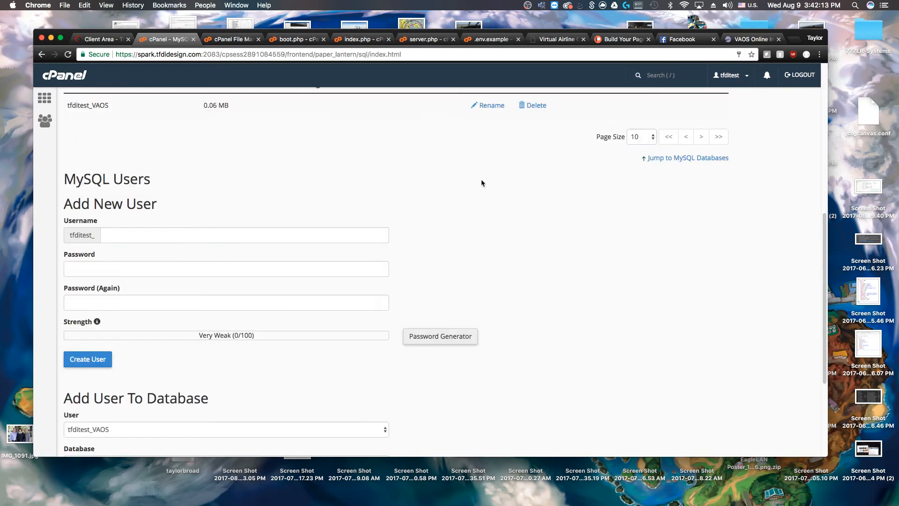
scroll(478, 207, up, 2)
click(525, 178)
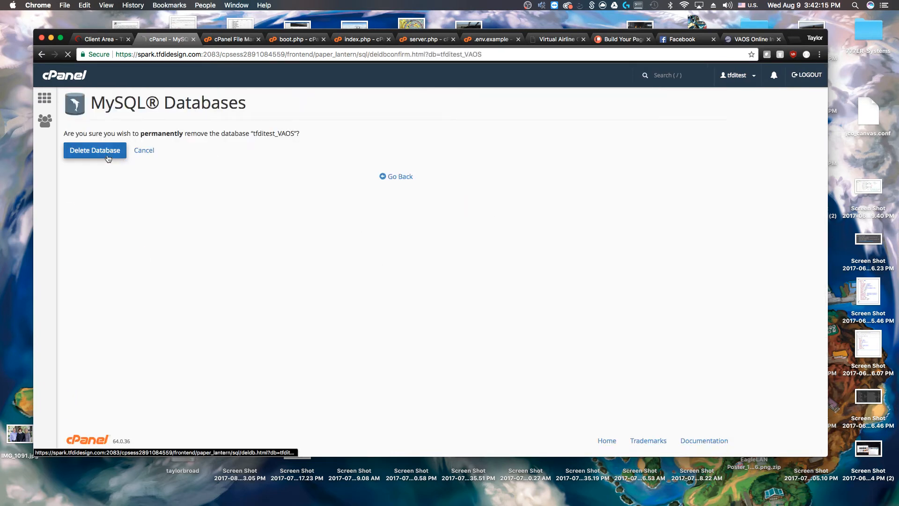
click(95, 150)
click(408, 169)
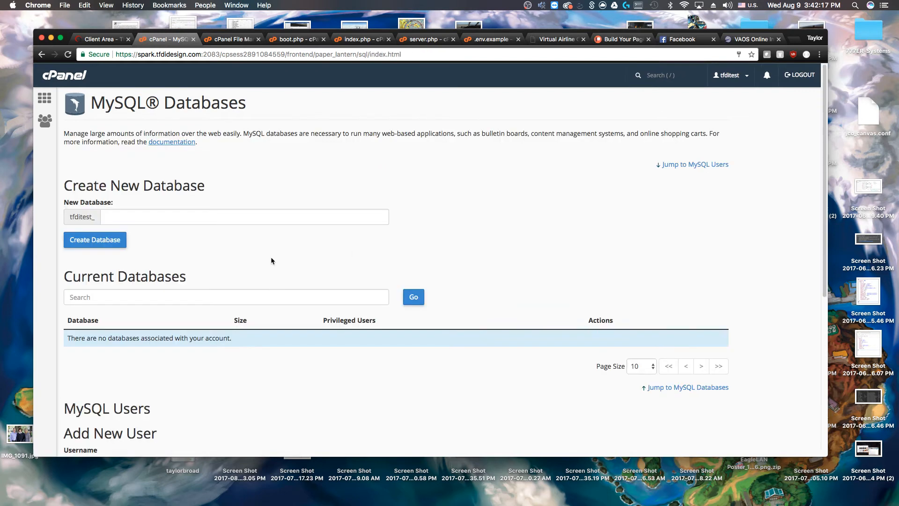
Create a new MySQL database named tfditest_vaos
click(130, 220)
text(vaos)
click(99, 239)
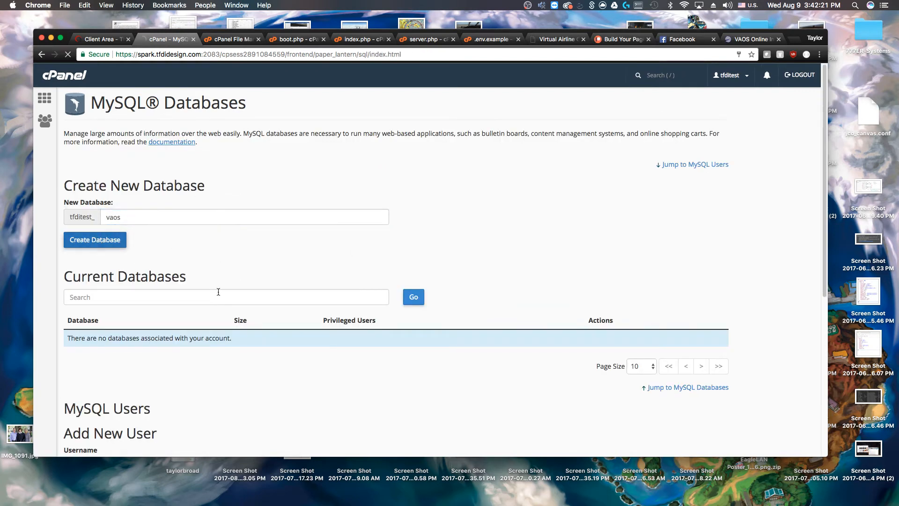
click(391, 171)
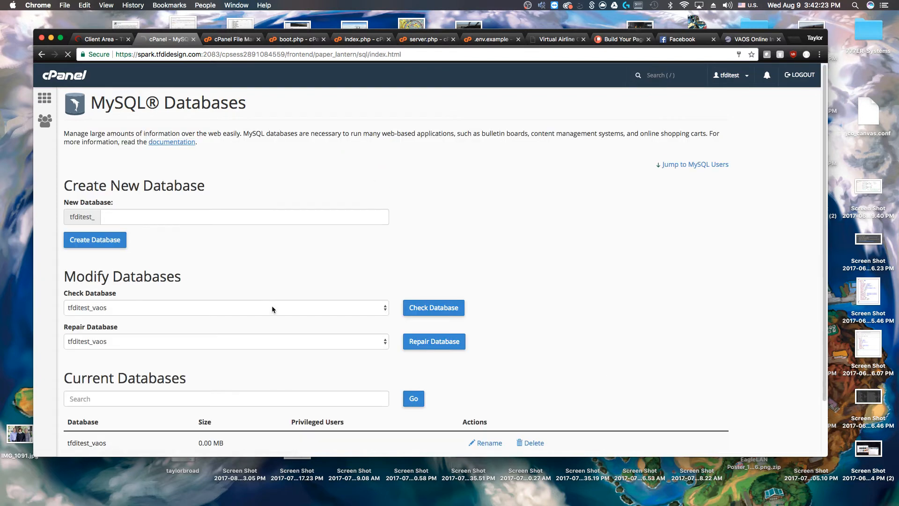
Add a new MySQL user tfditest_vaos with its password entered twice
scroll(267, 295, down, 5)
scroll(234, 328, down, 2)
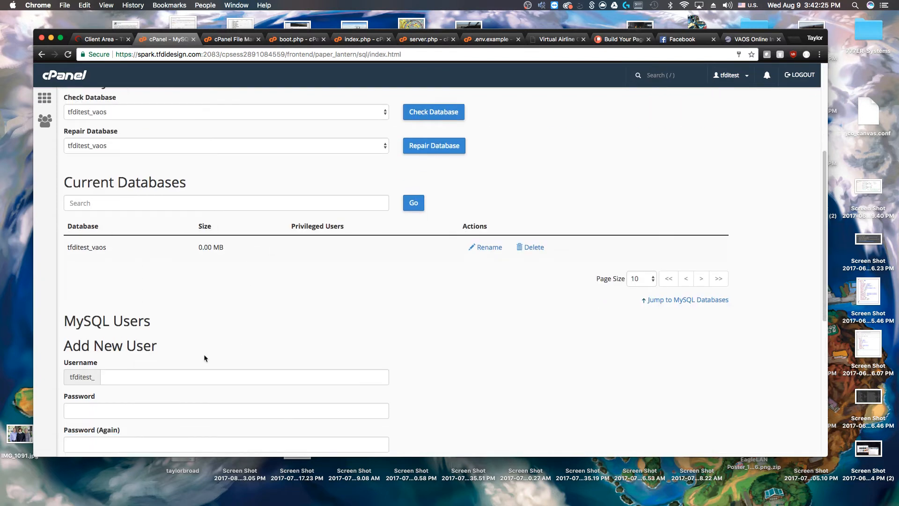
click(126, 371)
scroll(280, 349, down, 1)
text(vaos)
key(Tab)
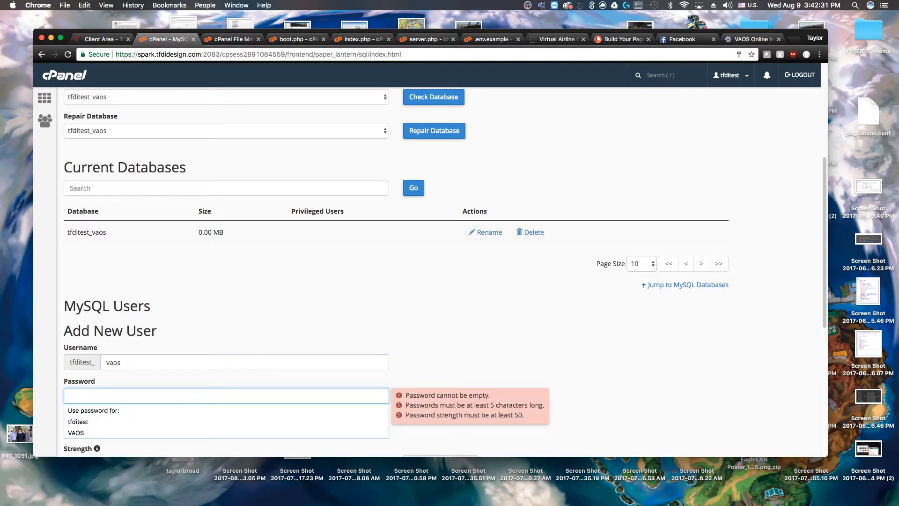
text(•••••••••••)
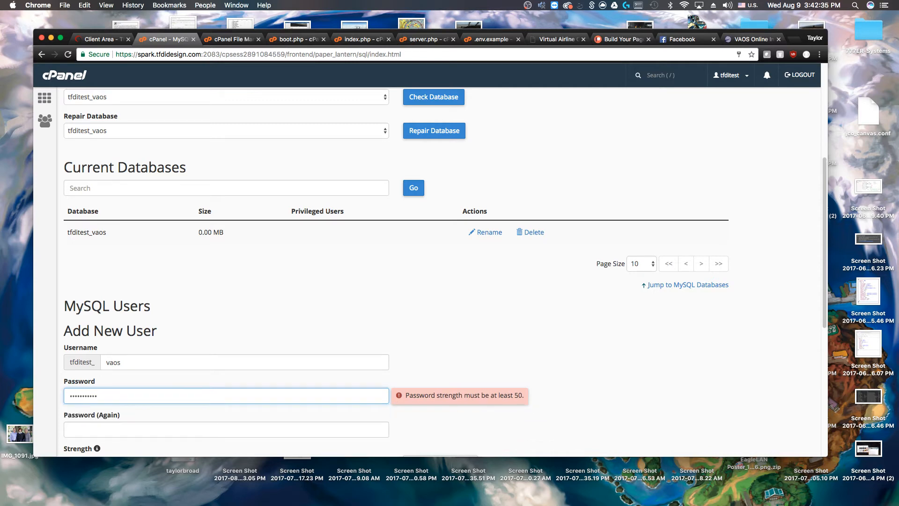
key(BackSpace)
key(BackSpace)
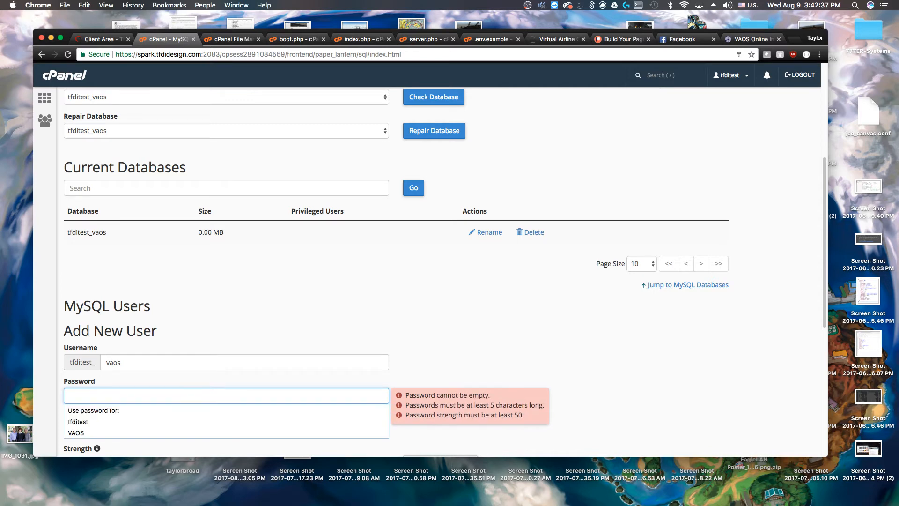
text(•••••••••••••••)
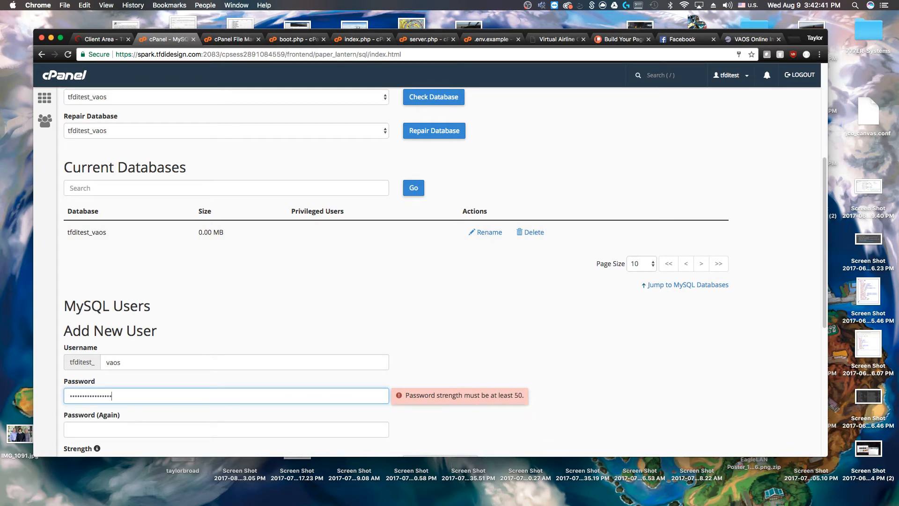
text(•••)
key(Tab)
text(••••••••••••••••••)
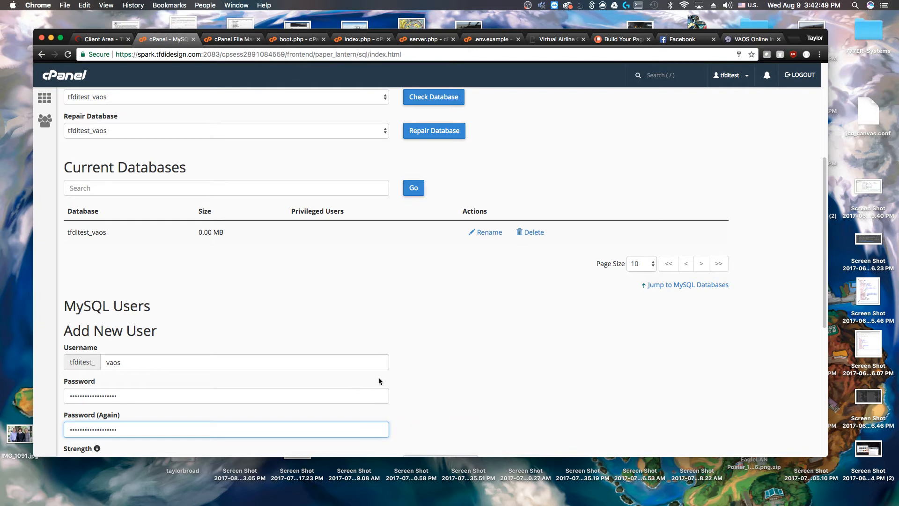
scroll(378, 379, down, 5)
click(90, 258)
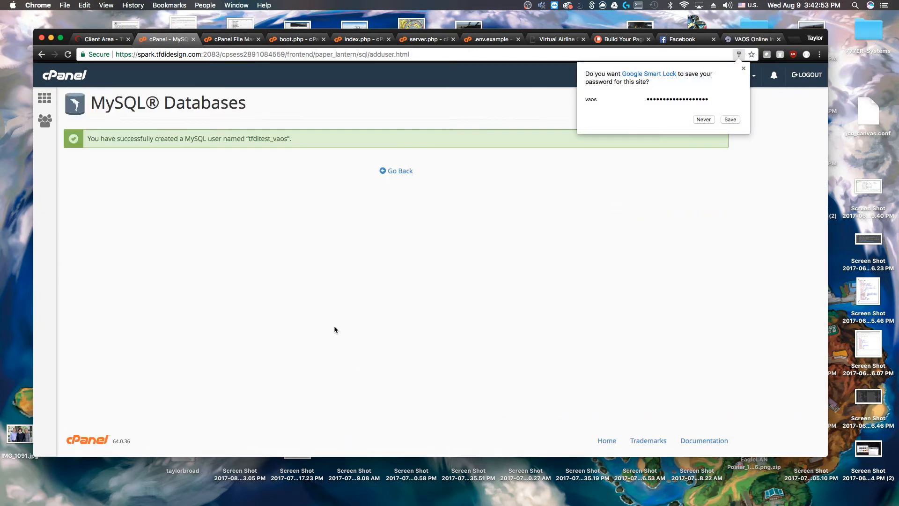
click(397, 172)
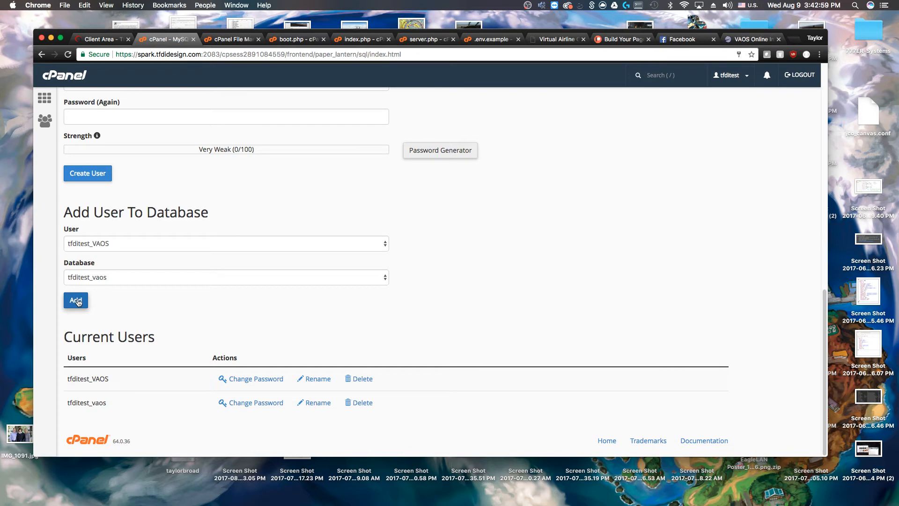
Delete the old MySQL user tfditest_VAOS
scroll(139, 287, up, 2)
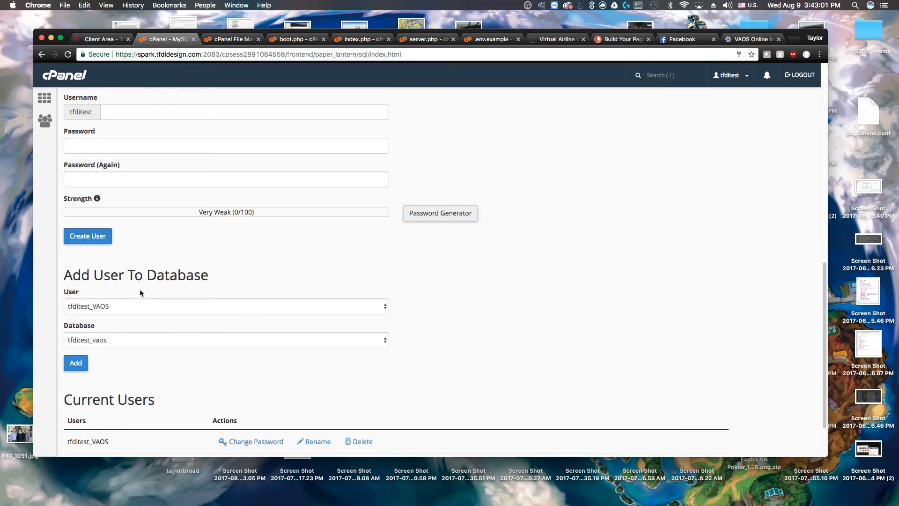
scroll(141, 291, down, 2)
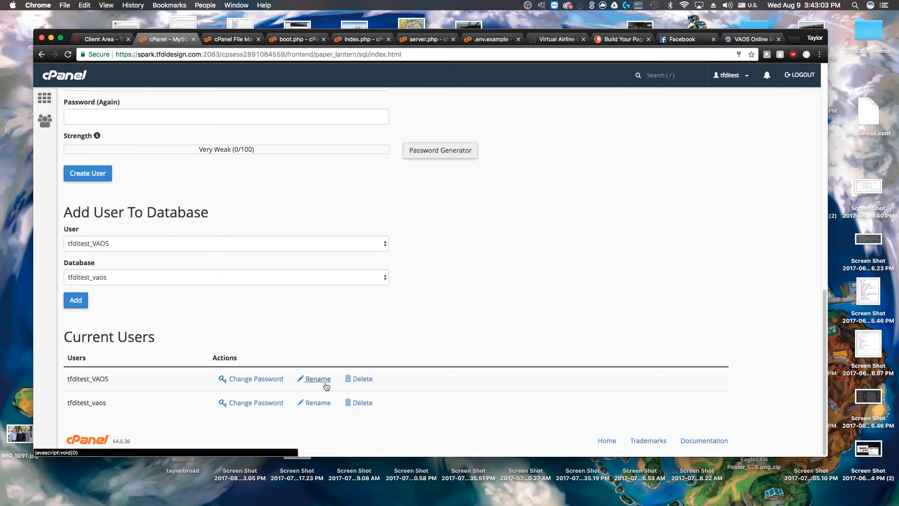
click(361, 379)
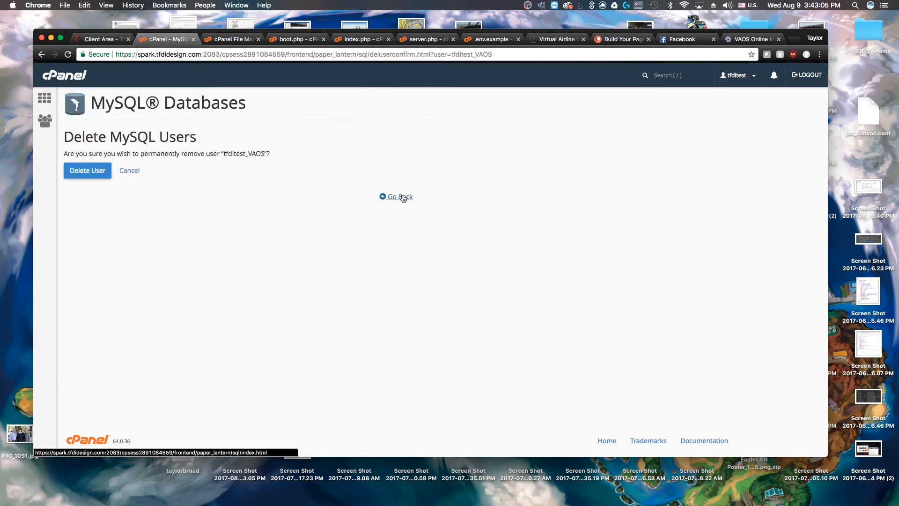
click(87, 170)
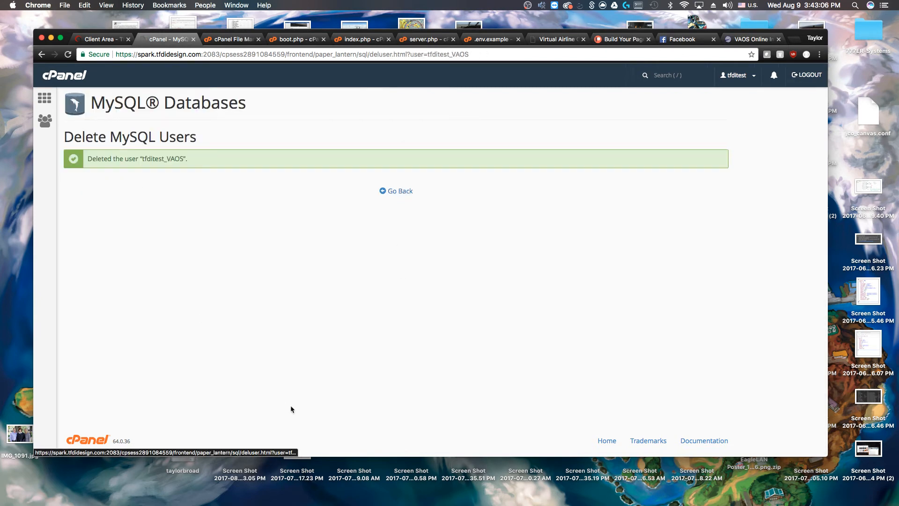
click(383, 191)
Set a new strong password for the MySQL user tfditest_vaos
scroll(373, 310, down, 15)
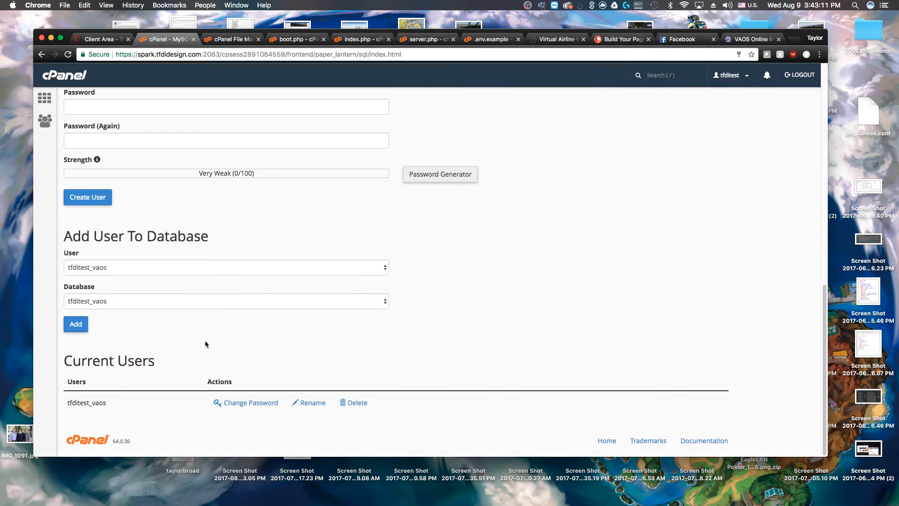
click(271, 403)
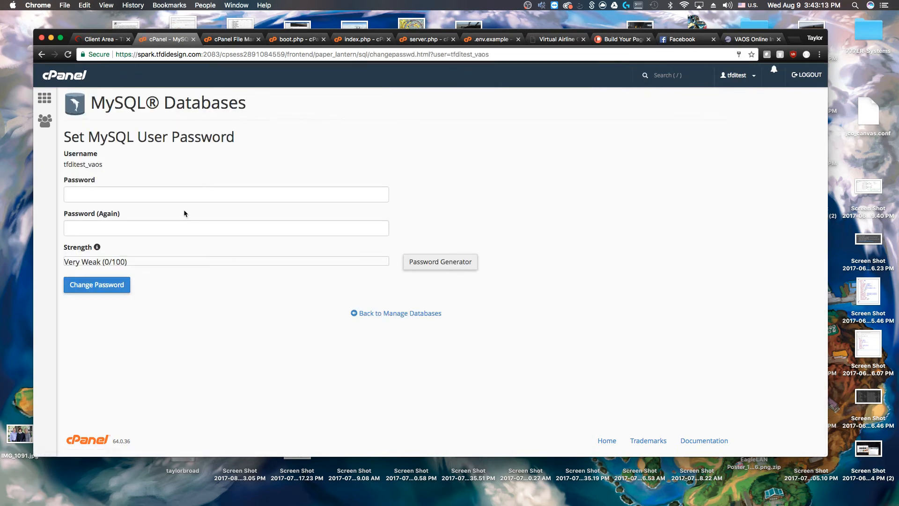
click(183, 194)
text(••••••••••)
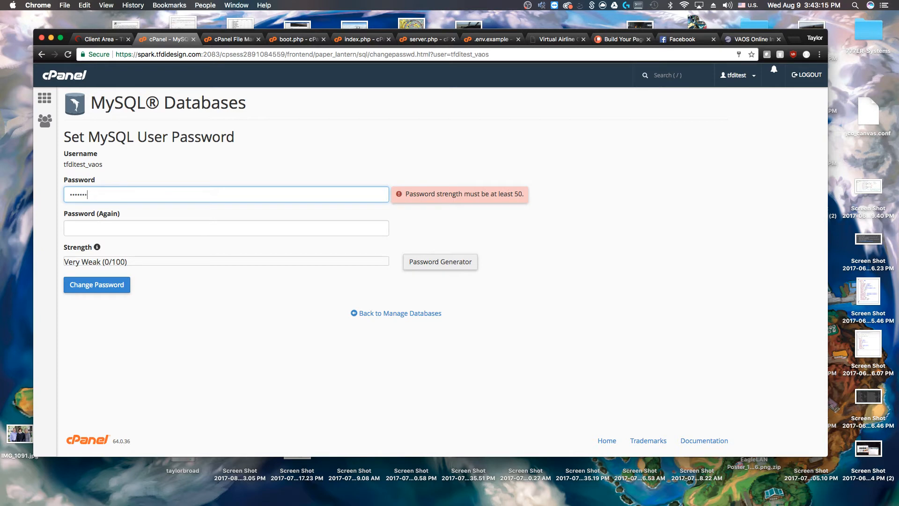
text(•••••••)
key(Tab)
text(•••••••••••••)
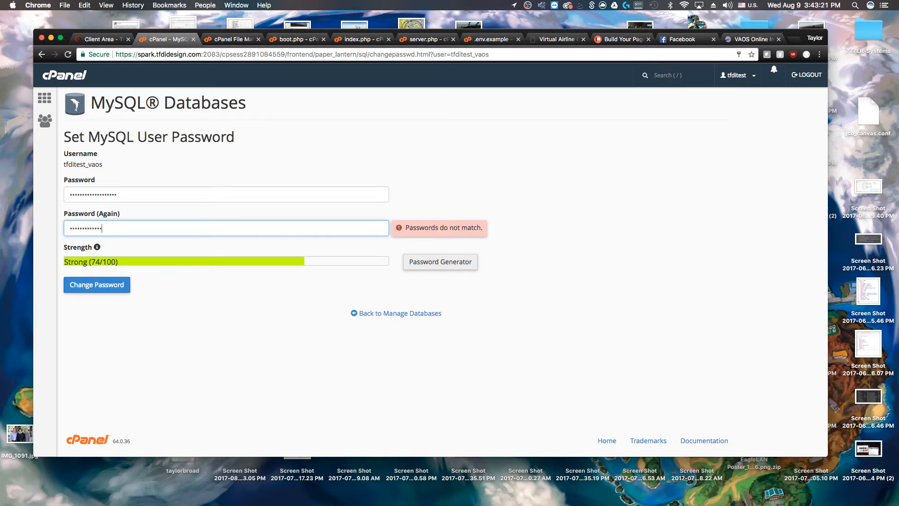
text(••••••)
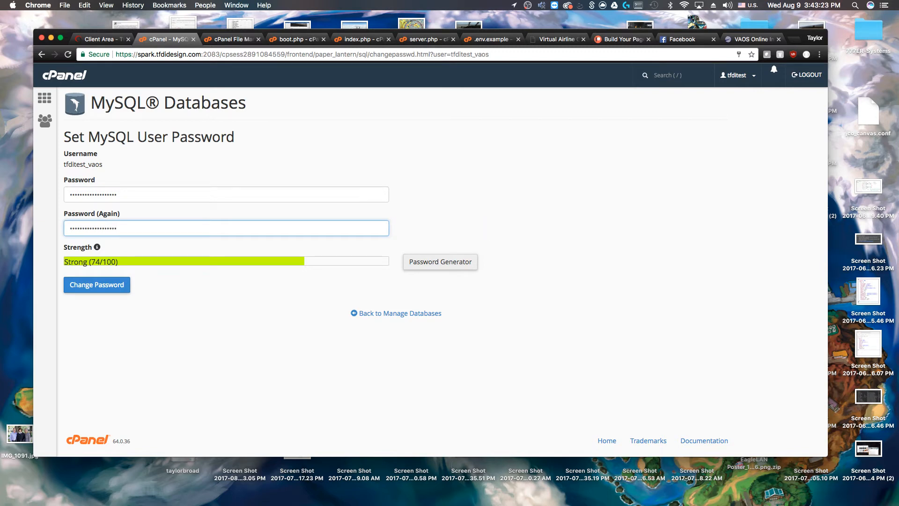
click(96, 285)
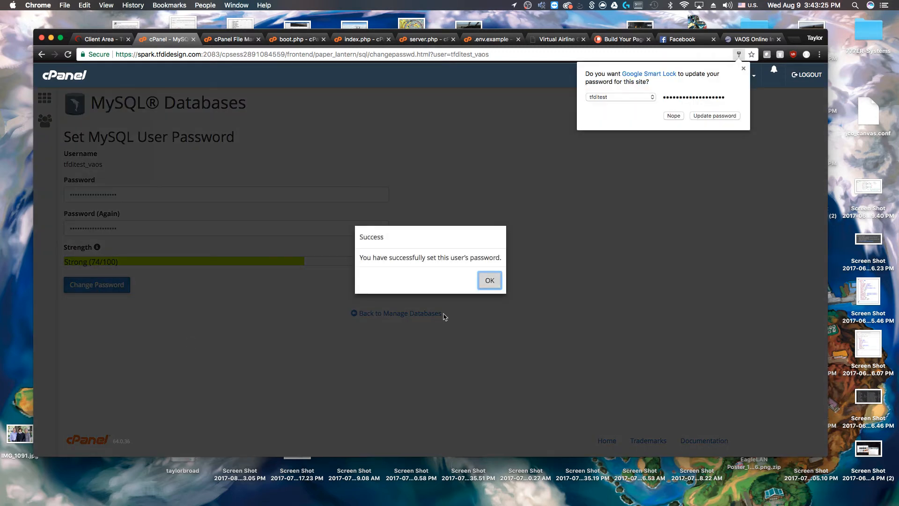
click(489, 280)
scroll(345, 370, down, 10)
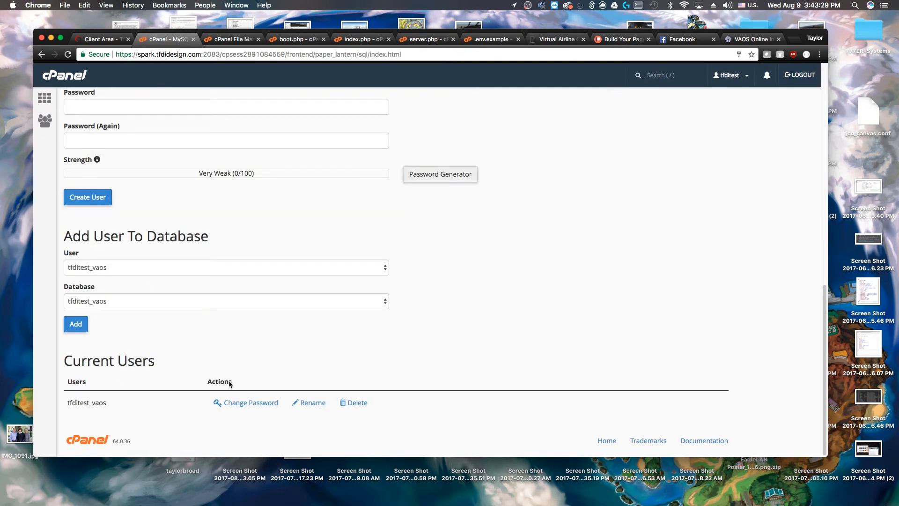
Grant user tfditest_vaos ALL PRIVILEGES on the tfditest_vaos database
click(76, 326)
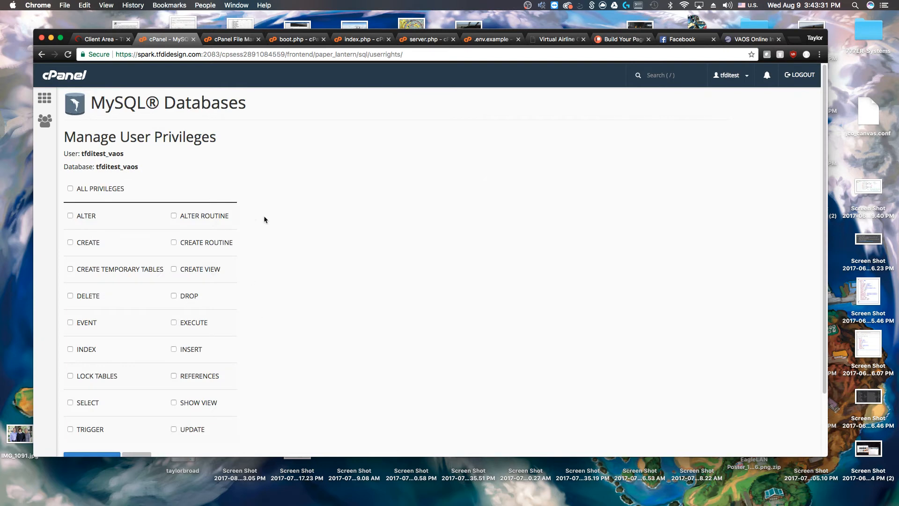
click(79, 194)
scroll(204, 215, down, 2)
click(117, 386)
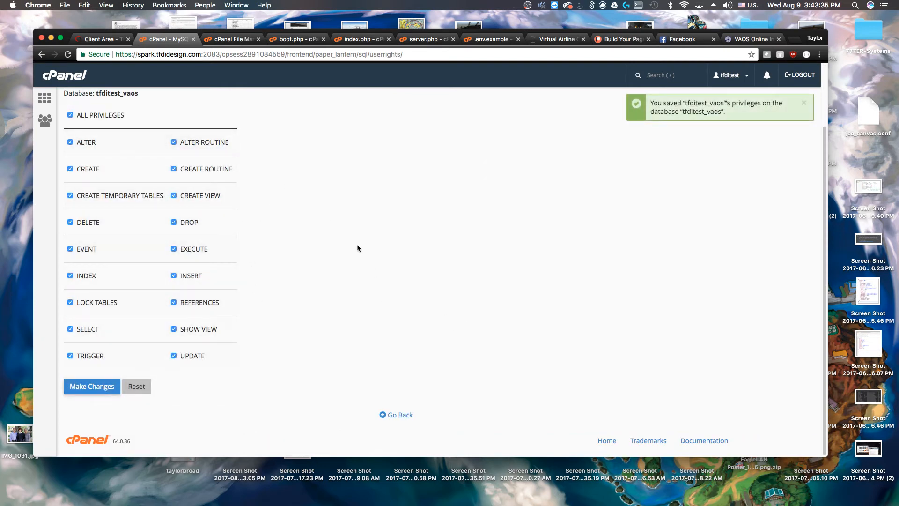
scroll(352, 269, up, 2)
scroll(360, 328, down, 2)
click(397, 415)
scroll(262, 173, down, 10)
scroll(241, 181, up, 5)
scroll(241, 181, down, 1)
scroll(242, 187, up, 6)
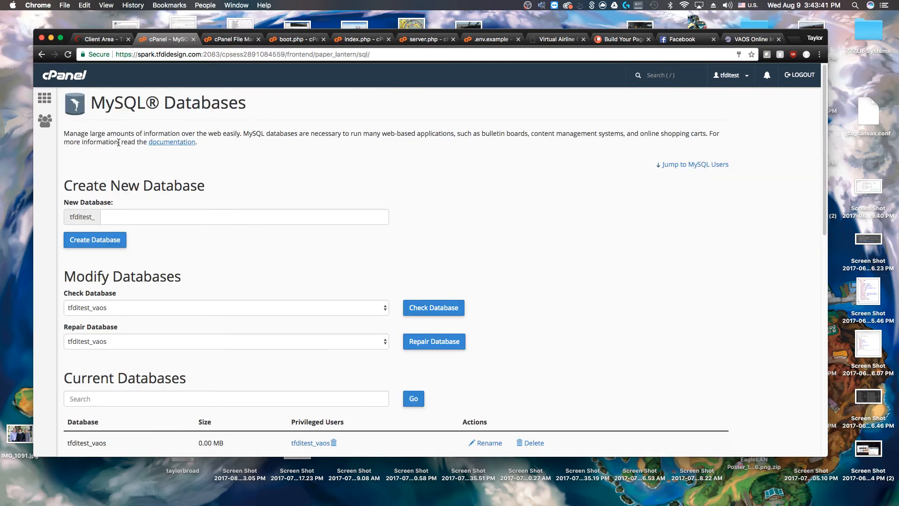
Close the MySQL Databases page and return to the VAOS setup form
click(196, 42)
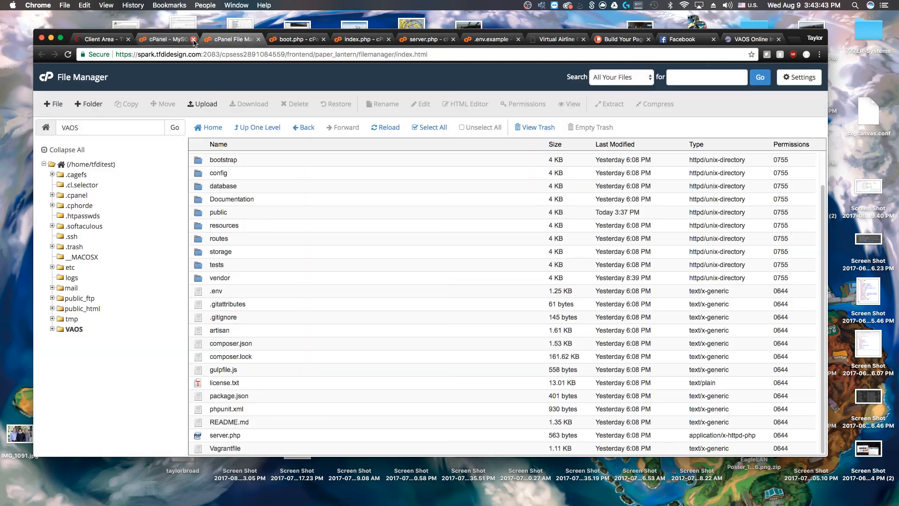
click(193, 40)
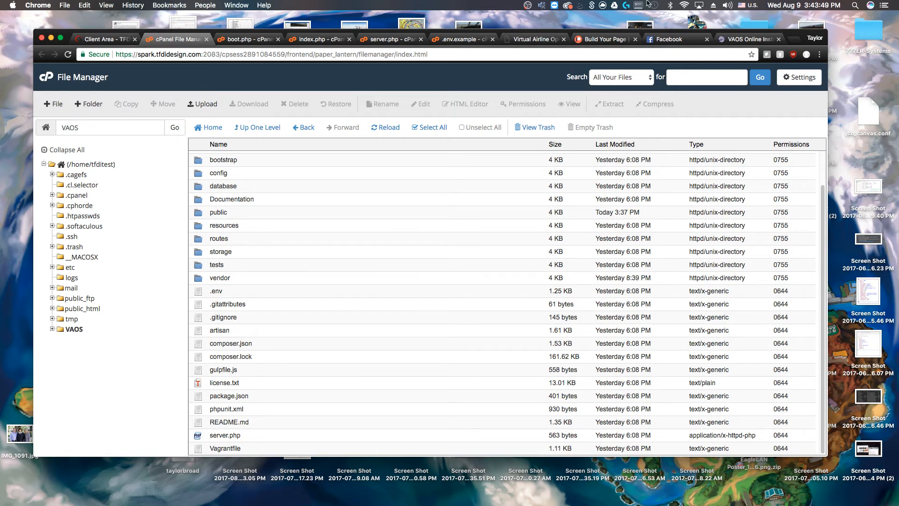
click(758, 43)
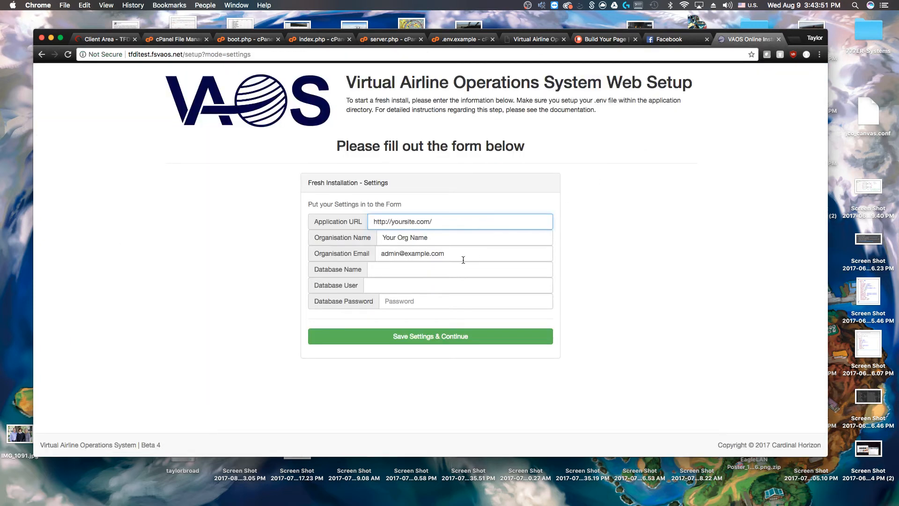
Set Application URL to tfditest.fsvaos.net/, organisation name 'TFDI Install', and a placeholder organisation email
drag(427, 223, 391, 223)
text(tfditest.fsvaos.net/)
key(Tab)
text(TF)
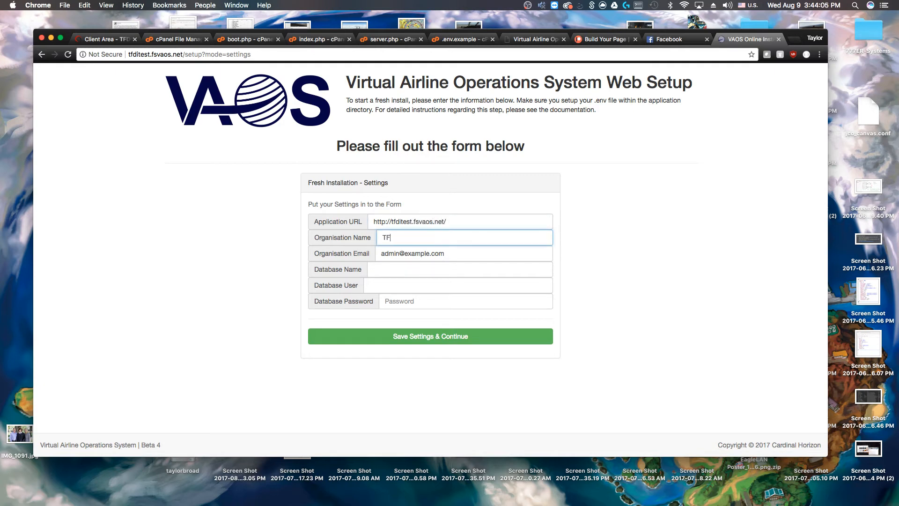
text(DI Install)
key(Tab)
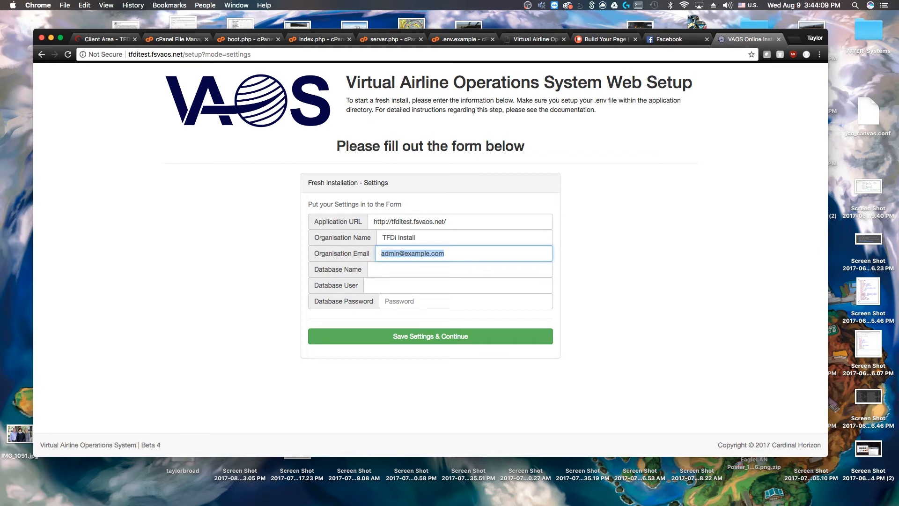
text(blah@blah.com)
Enter tfditest_vaos as database name and user, plus the database password
key(Tab)
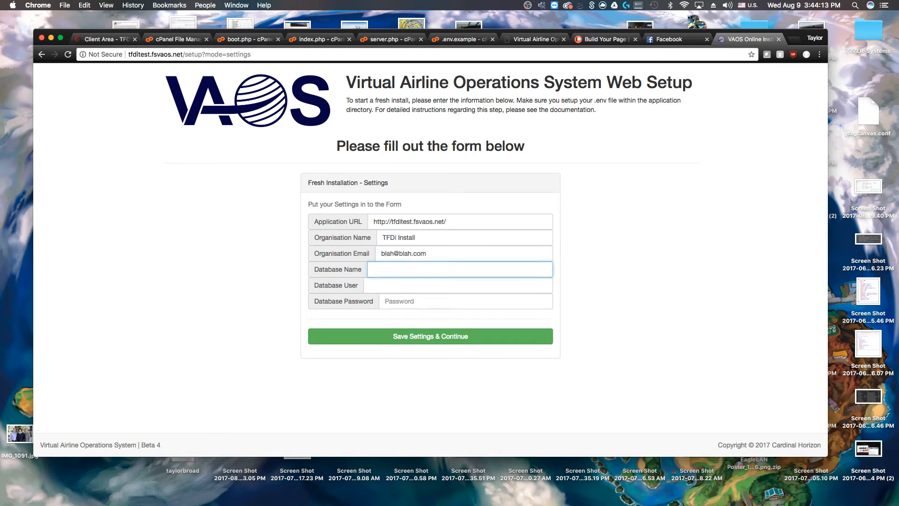
text(tfditest_vaos)
key(Tab)
text(tfdi)
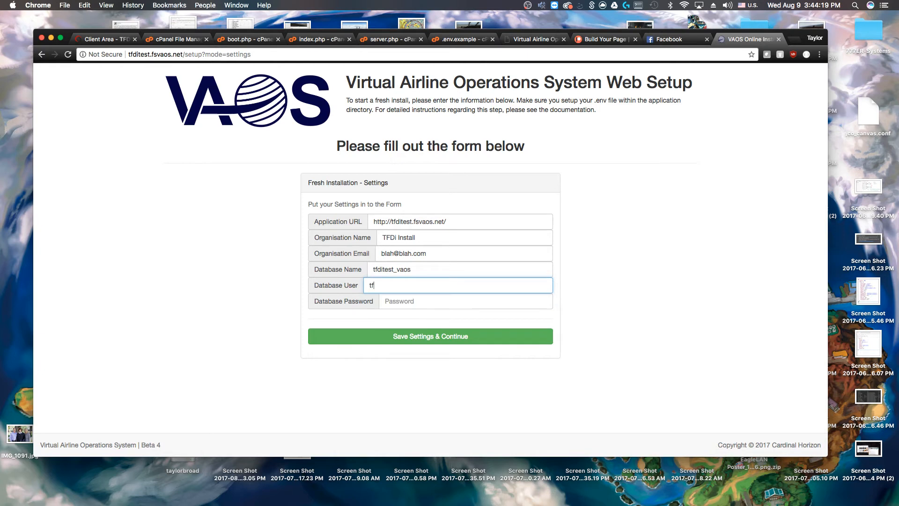
text(test_vaos)
key(Tab)
text(•••)
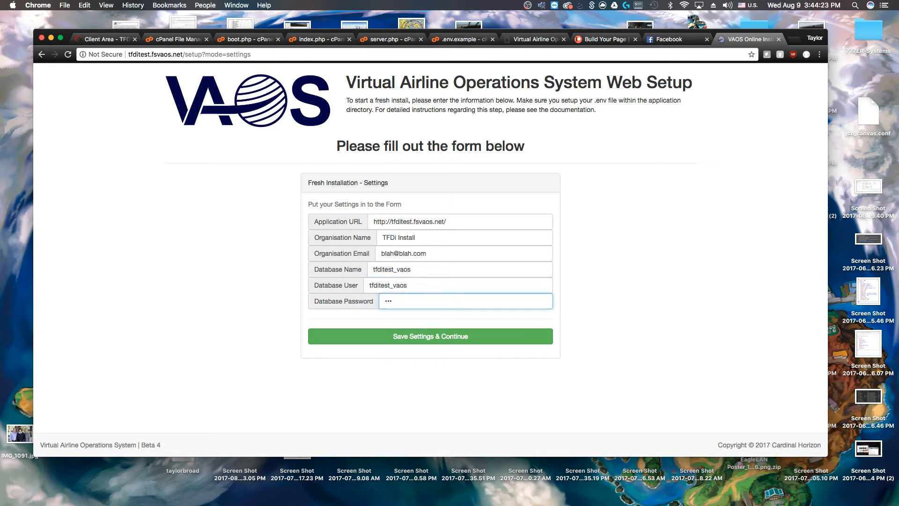
key(BackSpace)
text(•••••••••••)
Save the settings, then enter the administrator's first name, last name and username
click(401, 341)
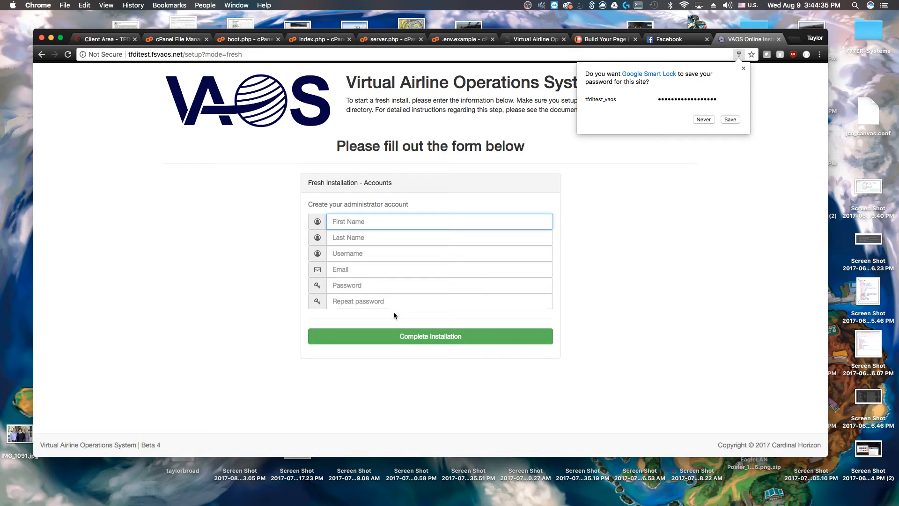
key(Tab)
key(Tab)
text(Boss)
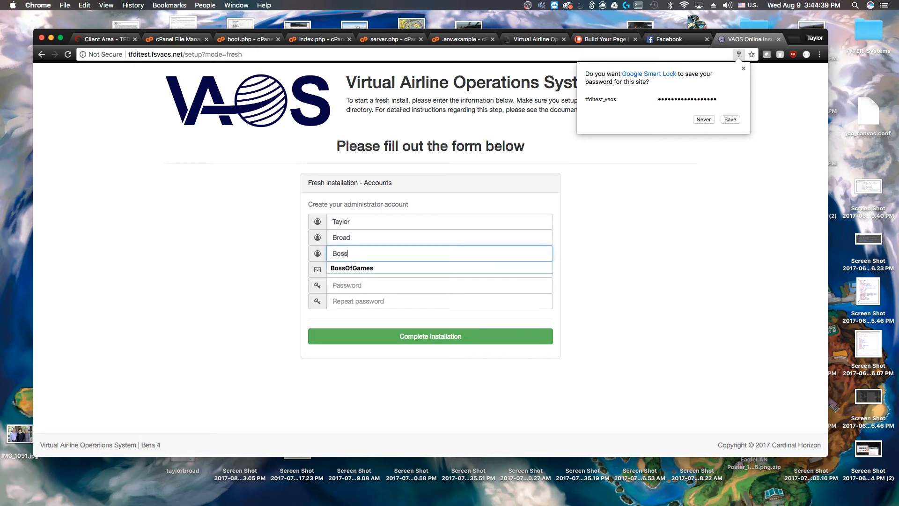
key(Down)
key(Tab)
Fill in the administrator email and both passwords, then submit Complete Installation
text(t)
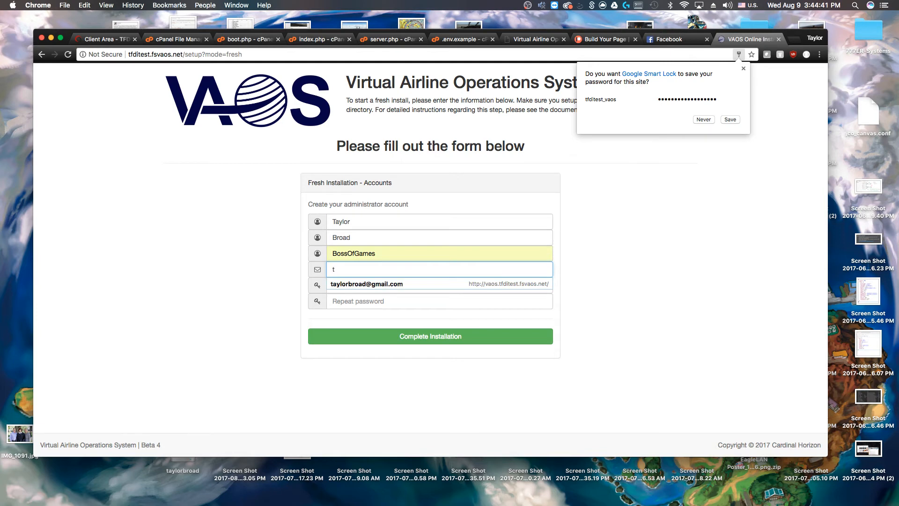
key(Down)
key(Tab)
key(Tab)
text(••••••••••••)
click(414, 337)
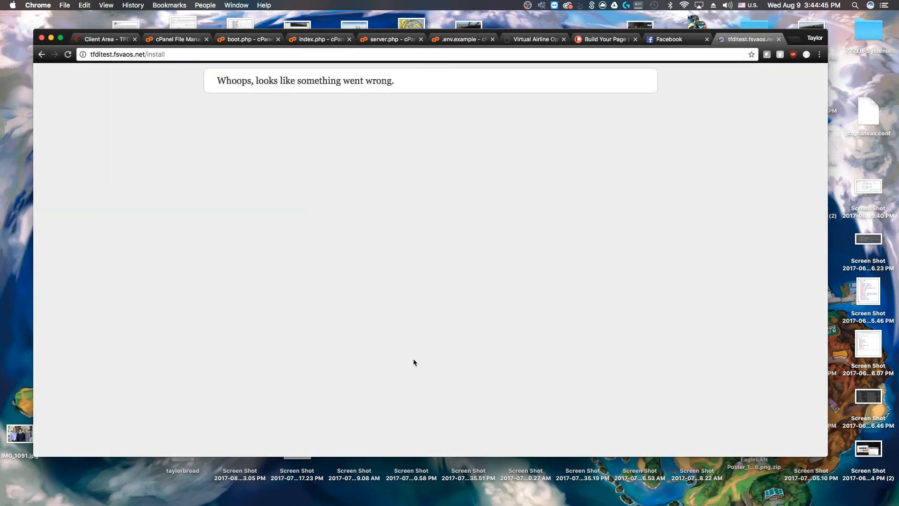
Return to the settings form, re-enter the database password, and save the settings again
click(41, 54)
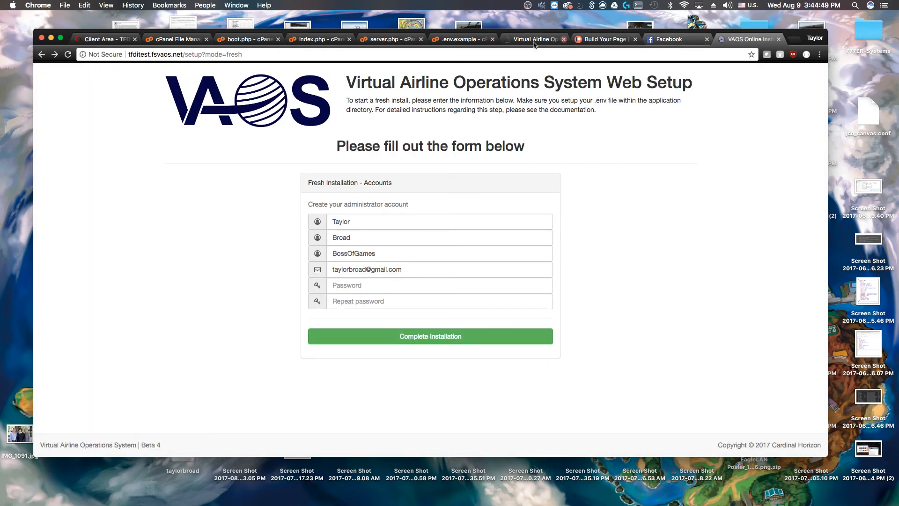
click(41, 54)
click(414, 299)
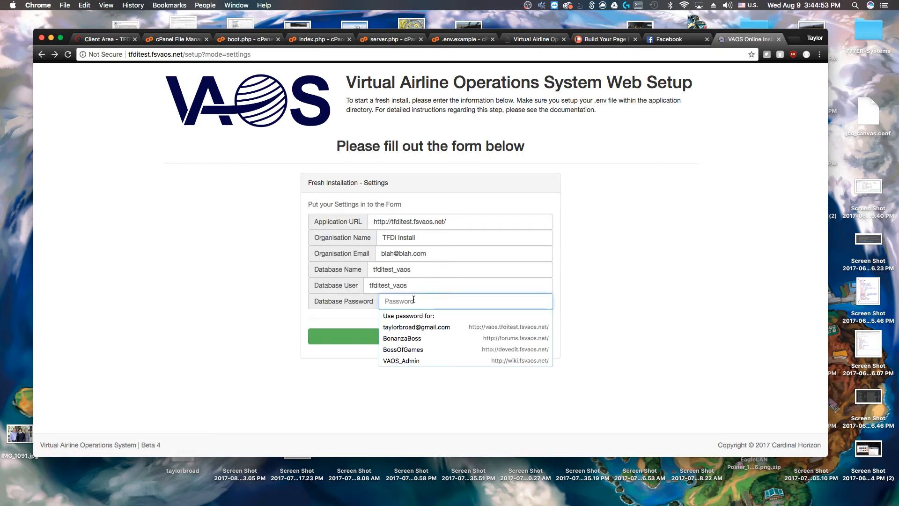
text(t•)
key(BackSpace)
key(BackSpace)
text(••)
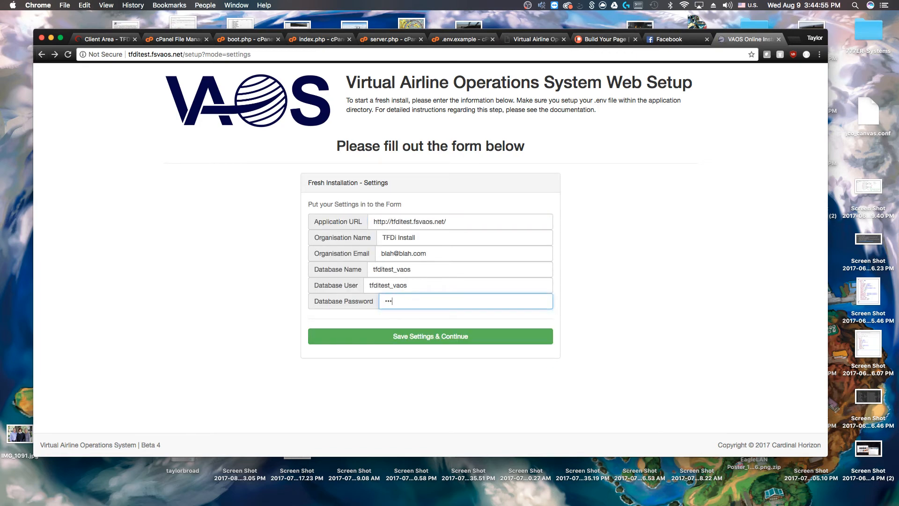
text(•••••••••••••••)
click(452, 340)
Refill the administrator name, username, email and passwords, then complete the installation again
text(T)
key(Down)
key(Return)
key(Tab)
key(Tab)
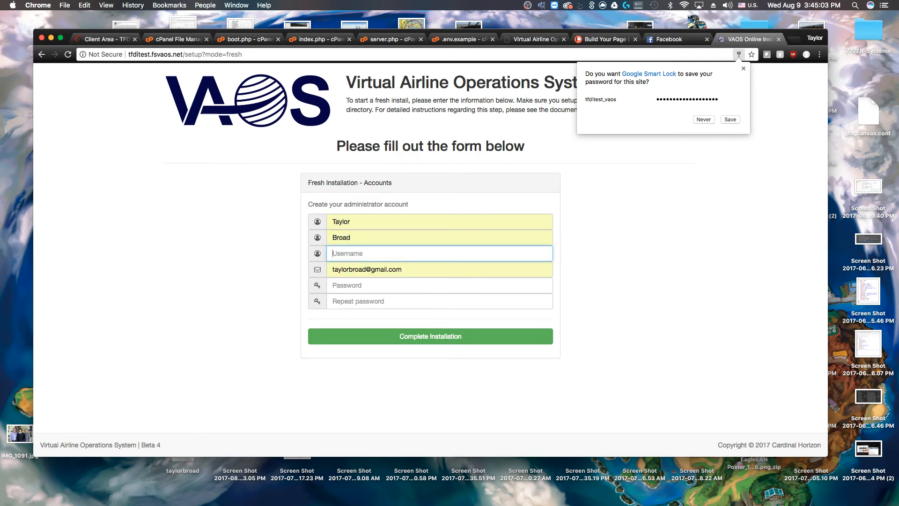
text(BossOfGames)
key(Down)
key(Return)
key(Tab)
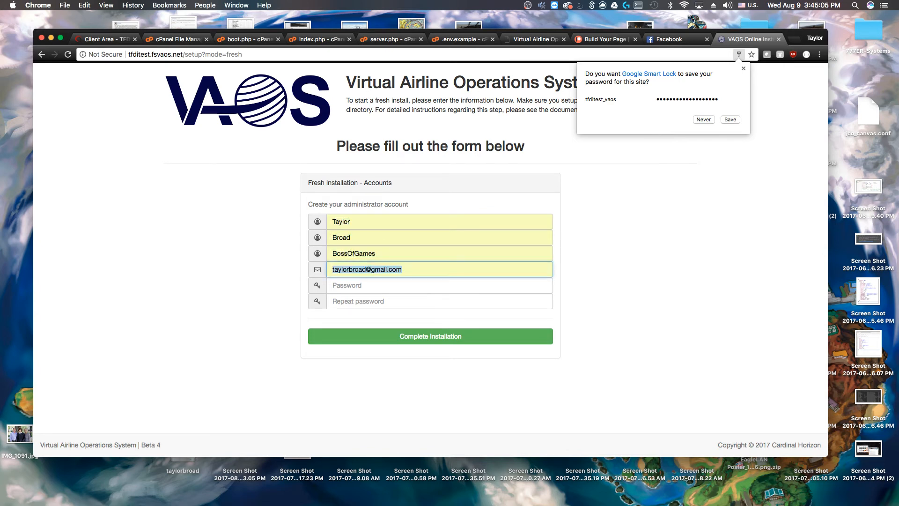
key(Tab)
text(••••••••••••)
key(Tab)
text(••••••••)
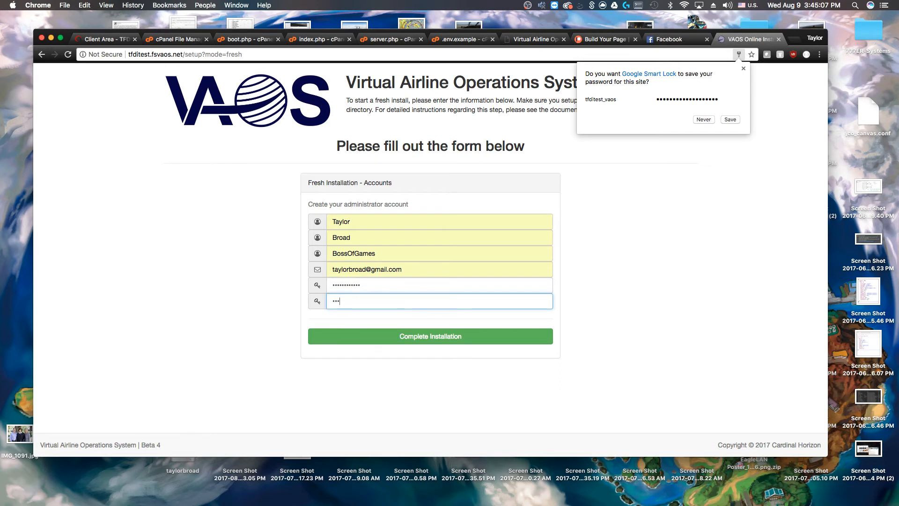
click(427, 338)
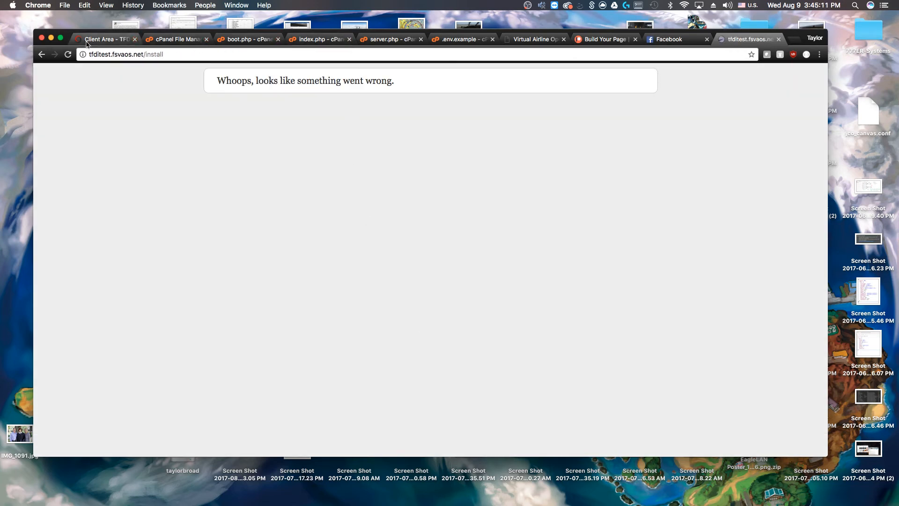
Edit VAOS's .env in cPanel, change APP_DEBUG from false to true, and save it
click(180, 40)
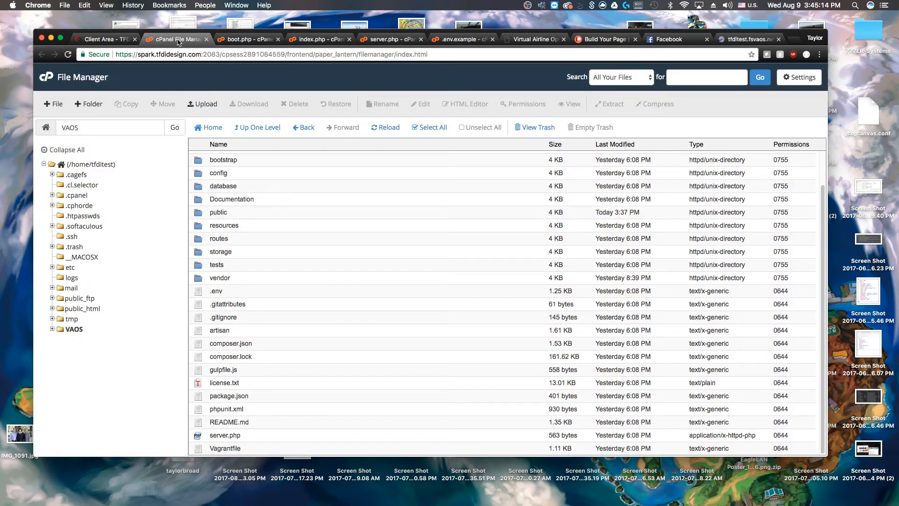
click(219, 291)
right_click(221, 292)
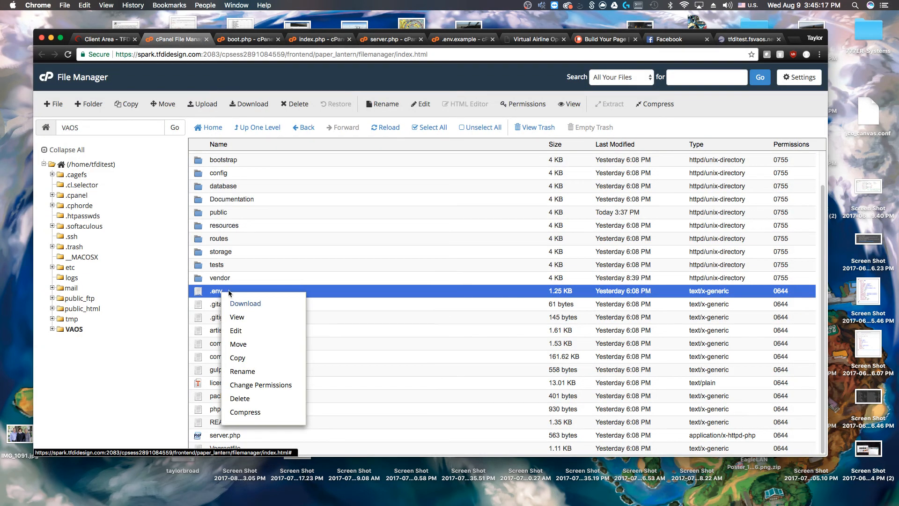
click(243, 332)
click(514, 331)
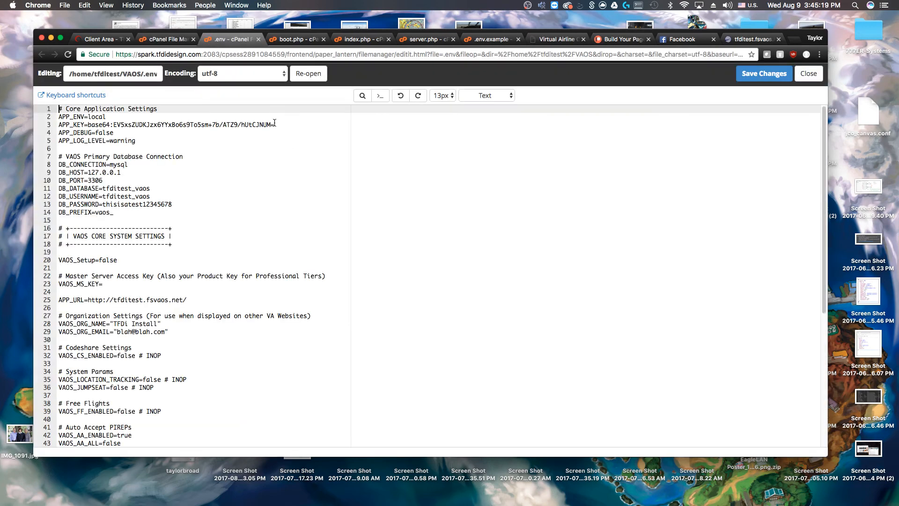
double_click(108, 133)
text(true)
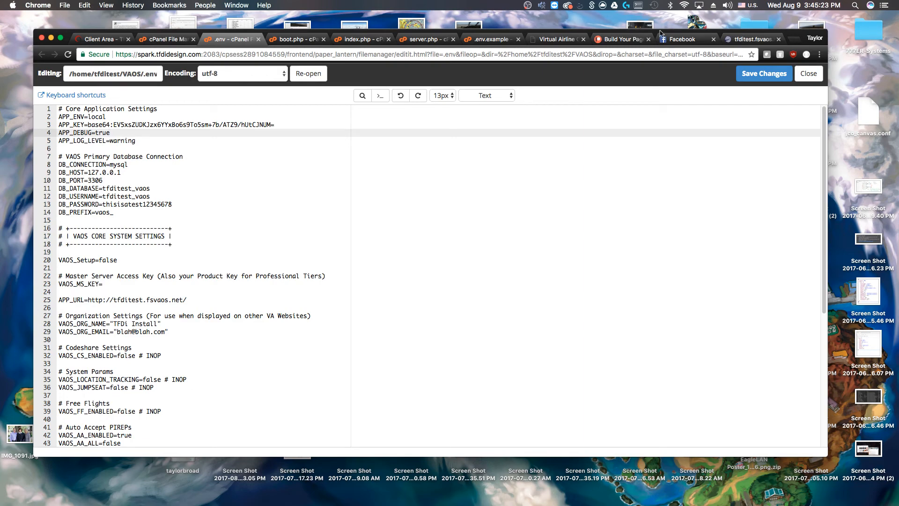
key(super+s)
click(162, 40)
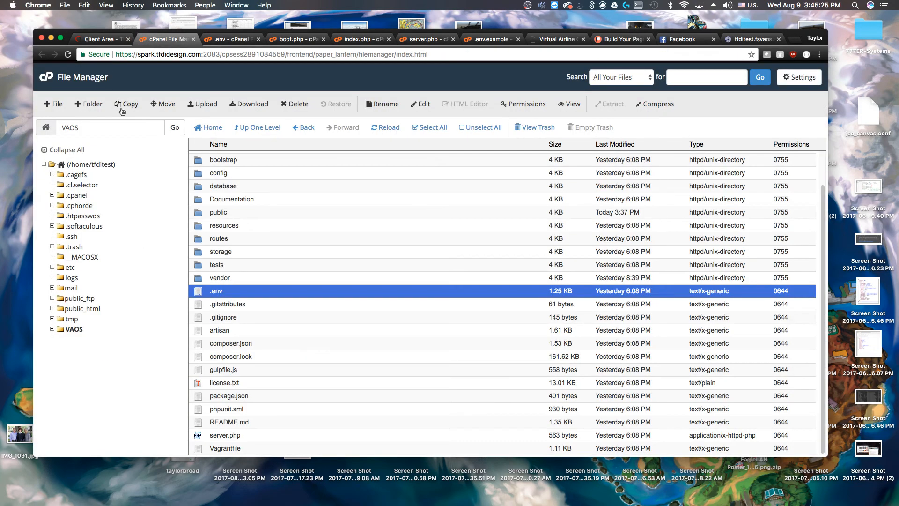
Re-enter both administrator passwords and resubmit, exposing the MySQL connection error at 127.0.0.1
click(750, 39)
click(193, 52)
click(41, 54)
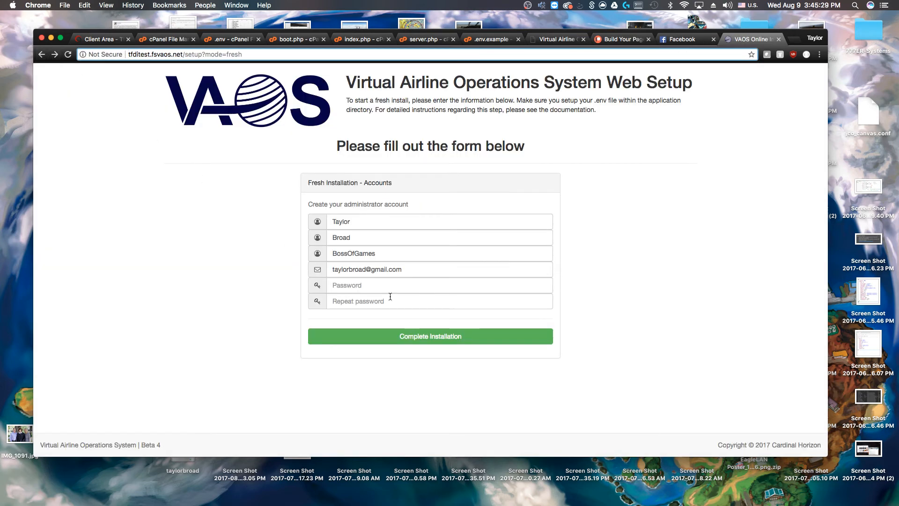
click(372, 282)
text(••••••••••••)
key(Tab)
text(••••••••••••)
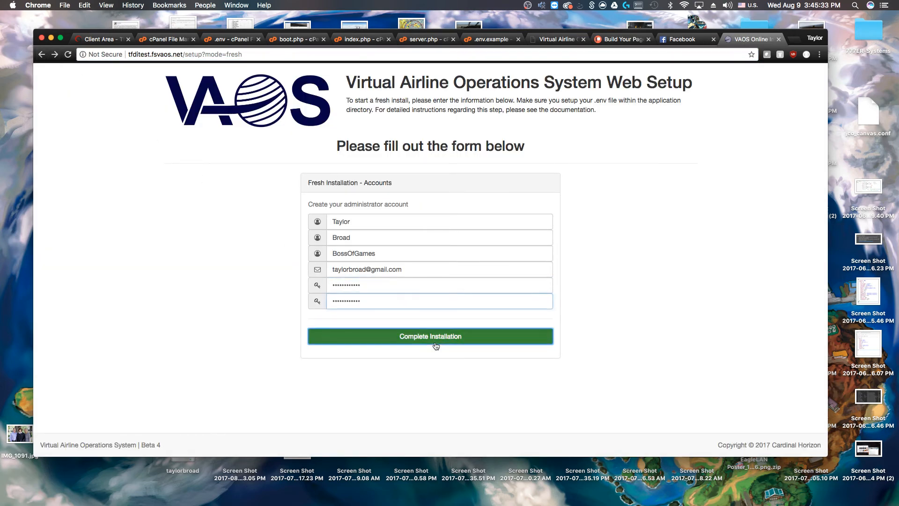
click(437, 338)
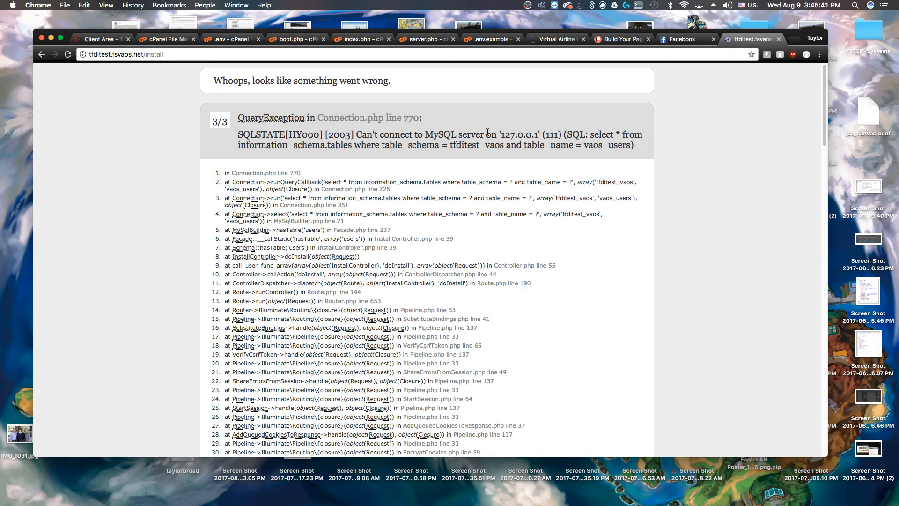
Go back to the settings form's Database Password field, then switch to the .env editor
click(42, 57)
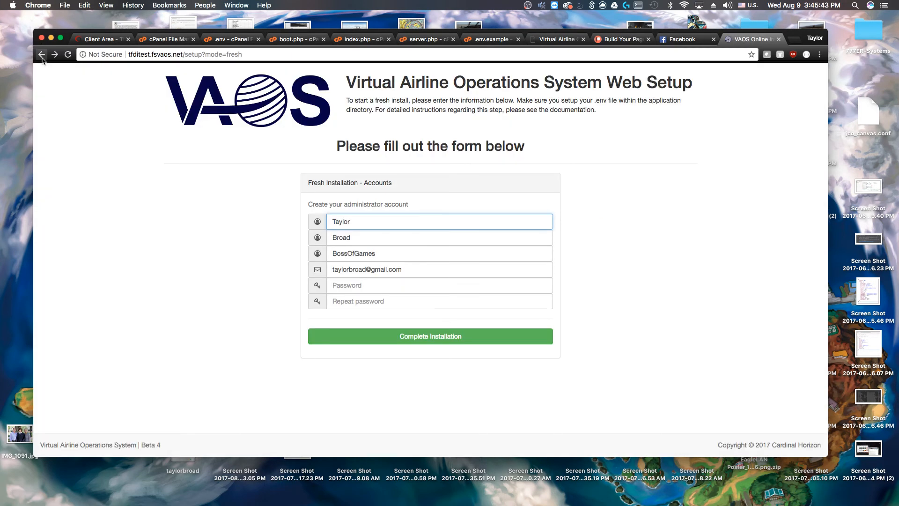
click(42, 57)
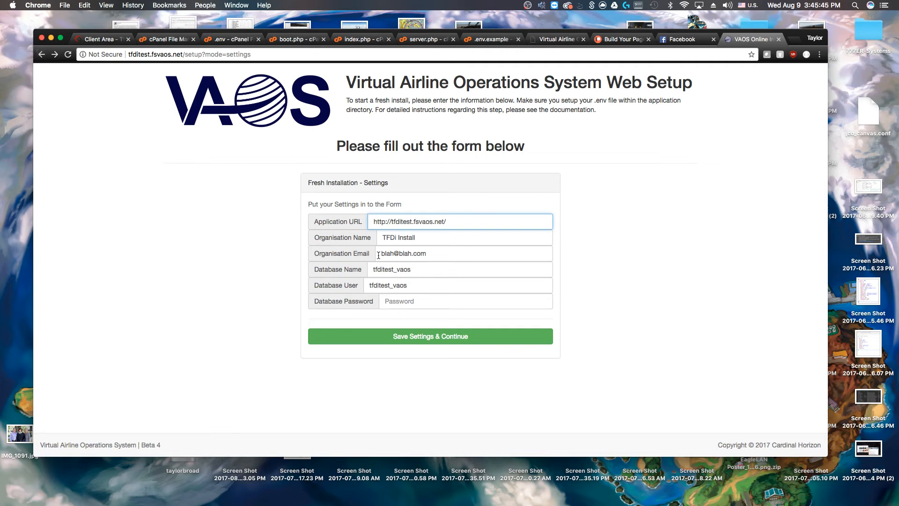
click(431, 305)
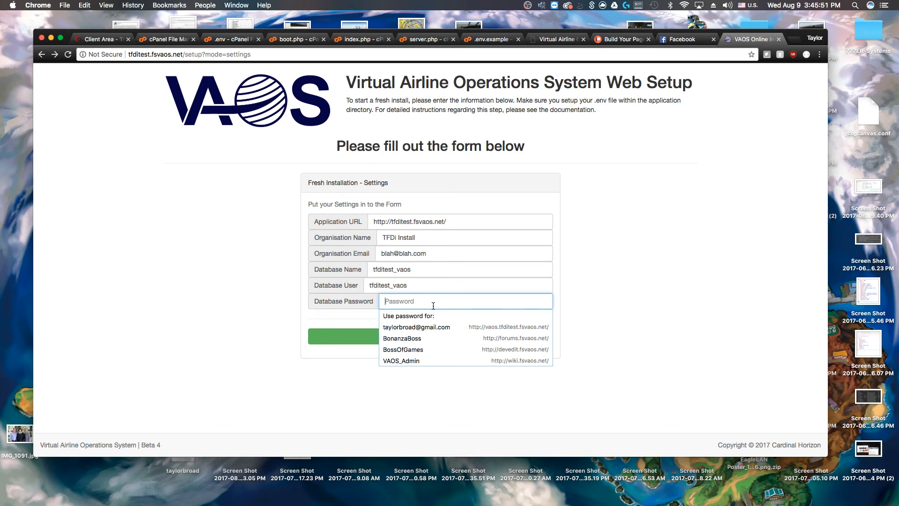
click(224, 41)
Change DB_HOST in .env from 127.0.0.1 to localhost and save the file
click(151, 269)
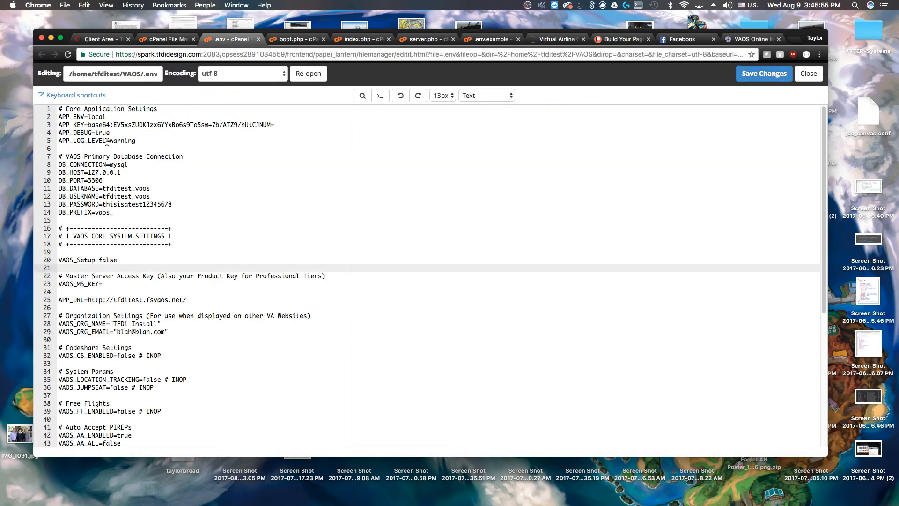
click(122, 172)
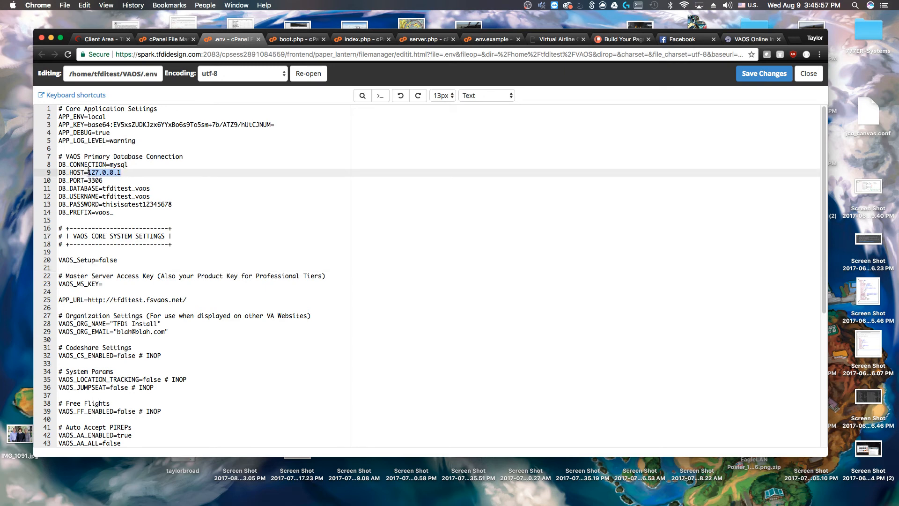
text(localhost)
drag(119, 218, 58, 170)
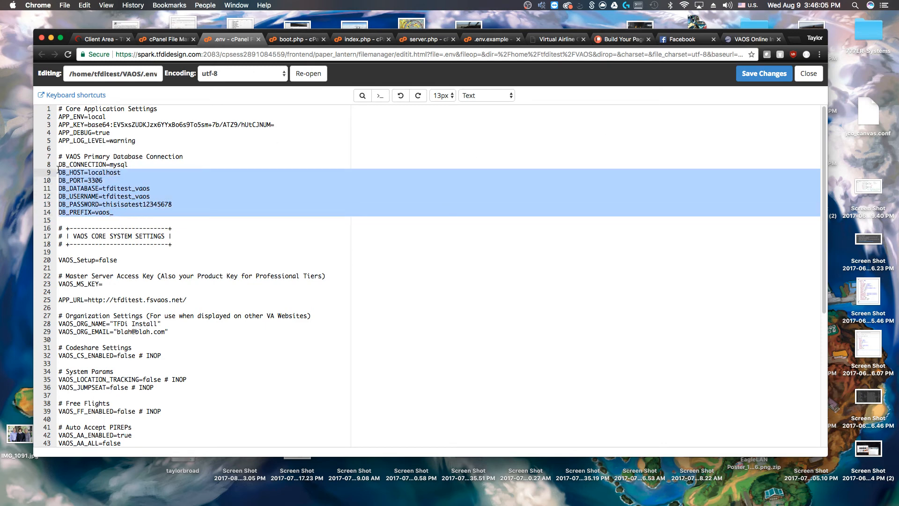
key(super+s)
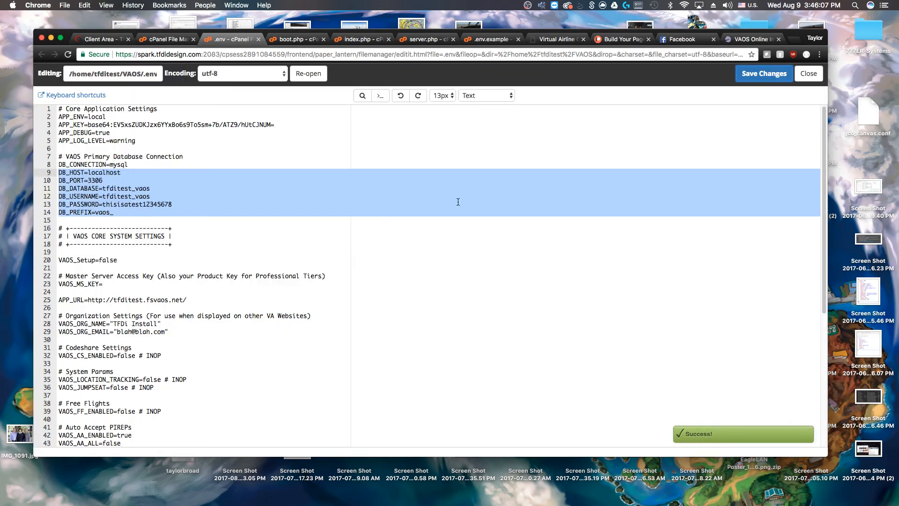
click(381, 207)
Close the boot.php editor tab and return to the File Manager listing
click(296, 41)
click(232, 39)
click(325, 42)
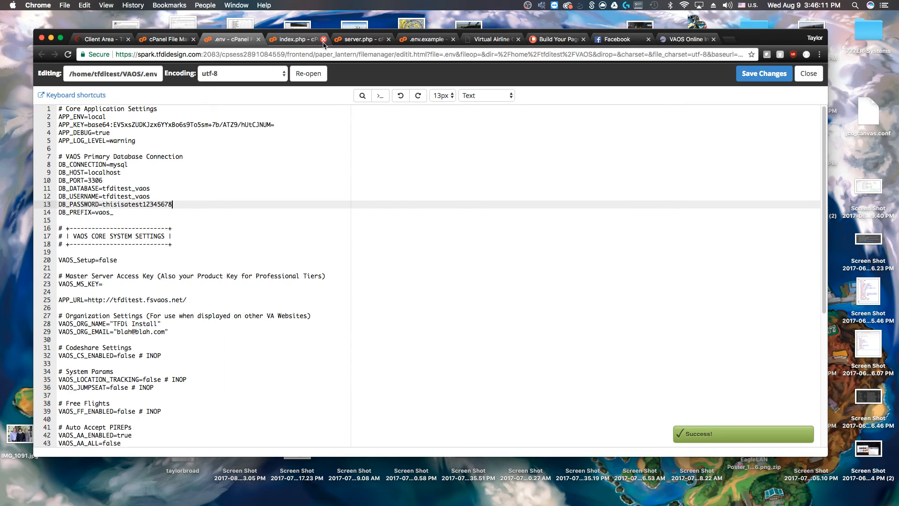
click(143, 41)
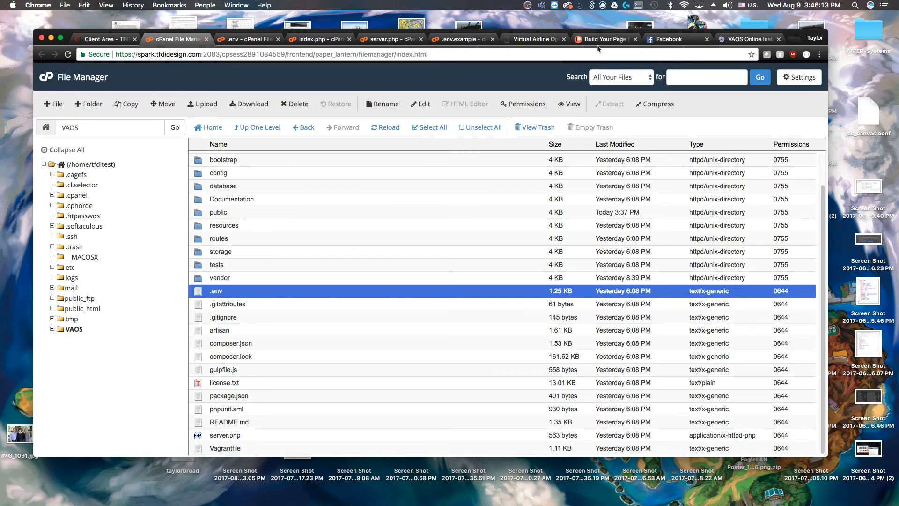
Enter the database password in the VAOS settings form and submit it
click(734, 39)
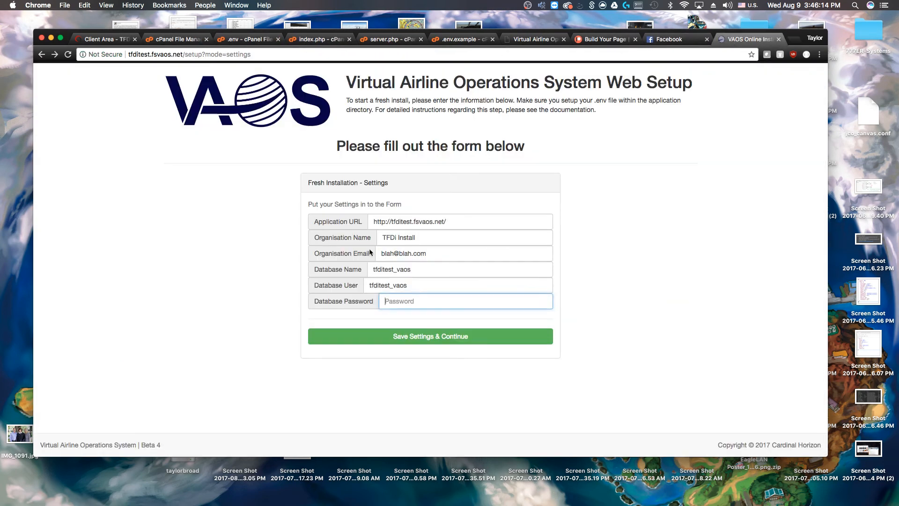
click(425, 299)
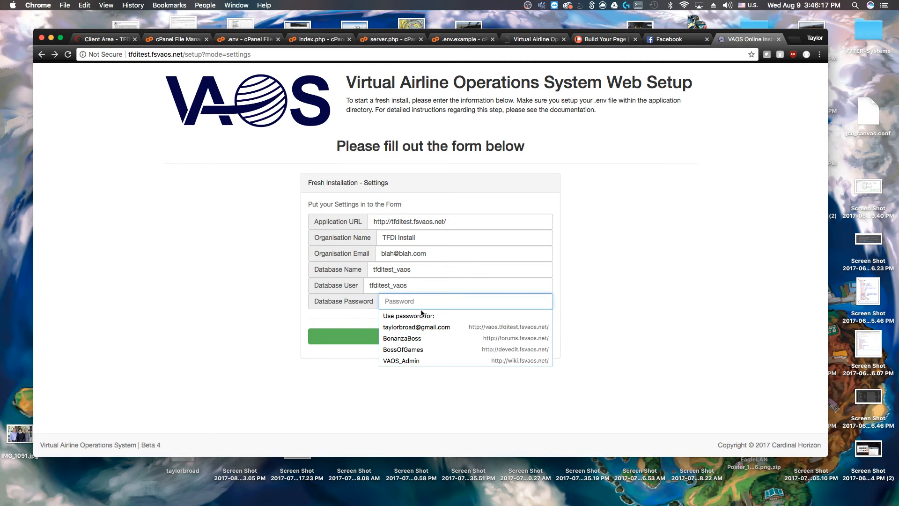
text(test)
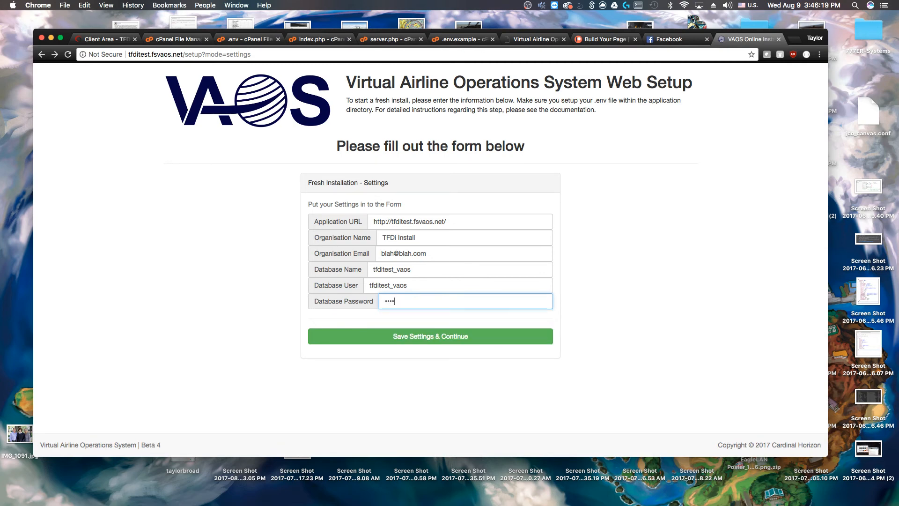
text(••••••••••••••)
key(Return)
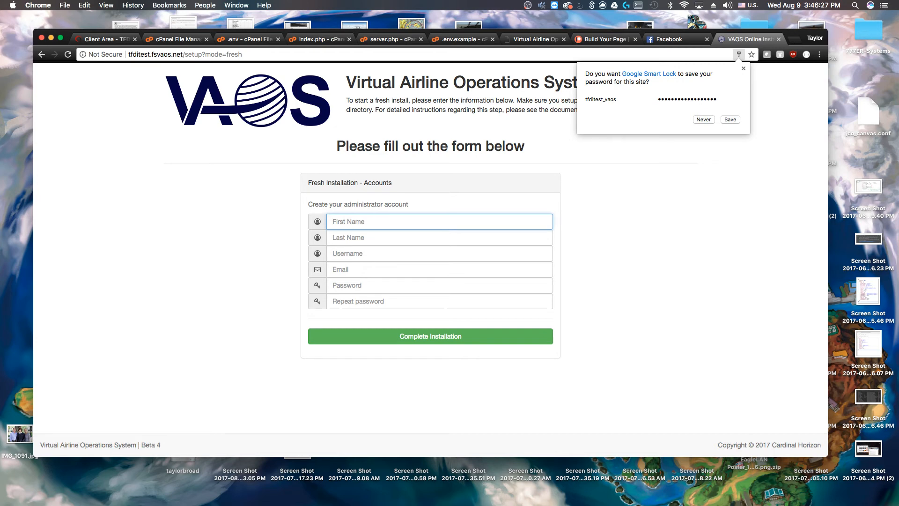
Fill in the administrator account details and passwords, then complete the installation
text(T)
key(Down)
key(Tab)
key(Tab)
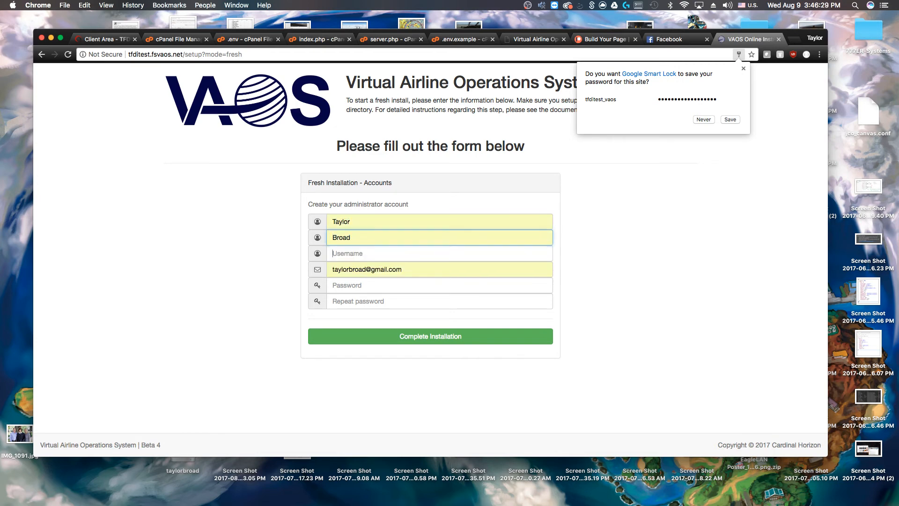
text(BossOfGames)
key(Down)
key(Tab)
key(Tab)
text(••••••••••••)
key(Tab)
text(•••••••••)
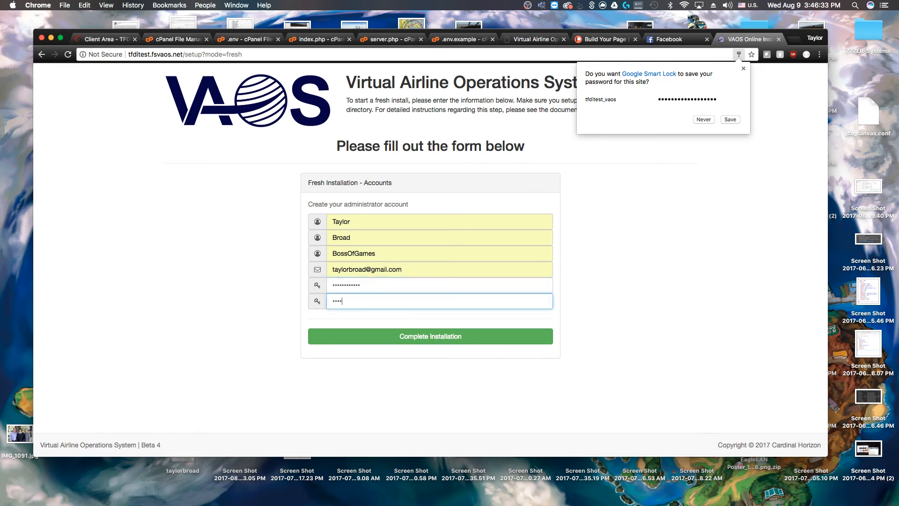
text(•••)
click(444, 338)
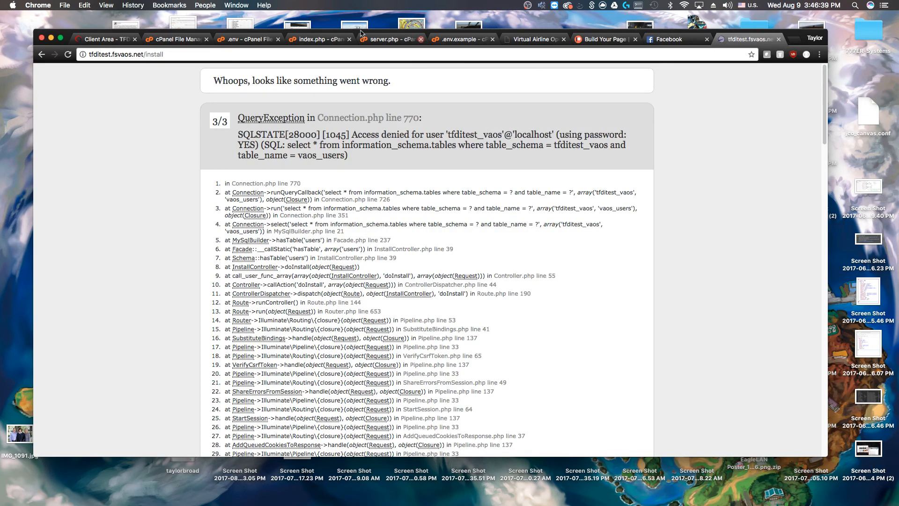
After the access-denied error, correct the last character of DB_PASSWORD in .env and save
click(41, 55)
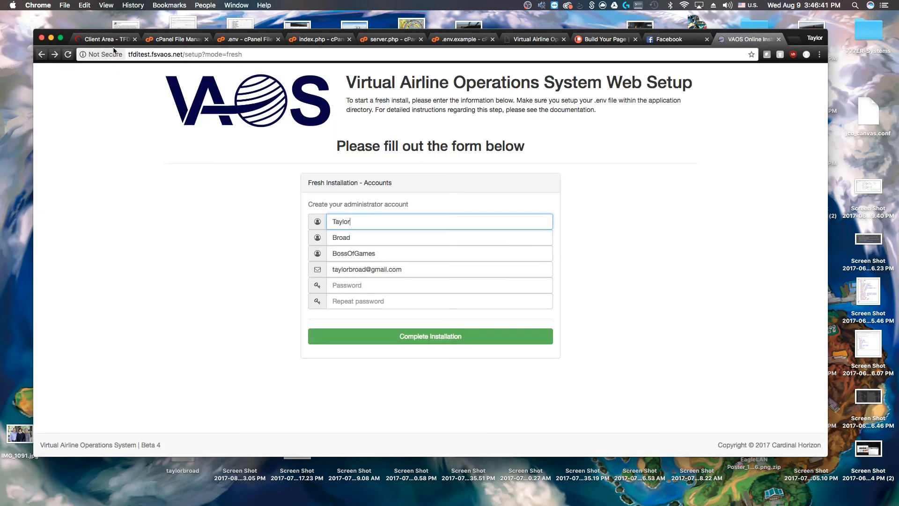
click(246, 40)
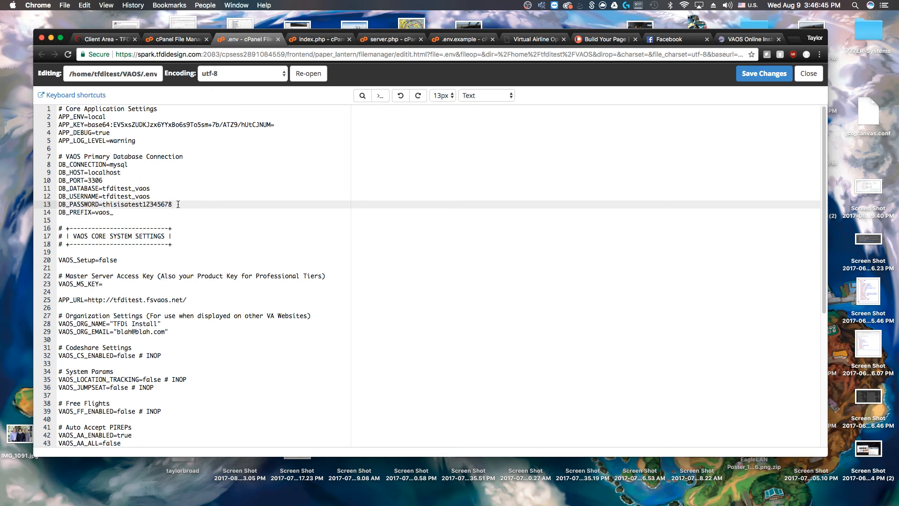
key(BackSpace)
text(8)
click(759, 74)
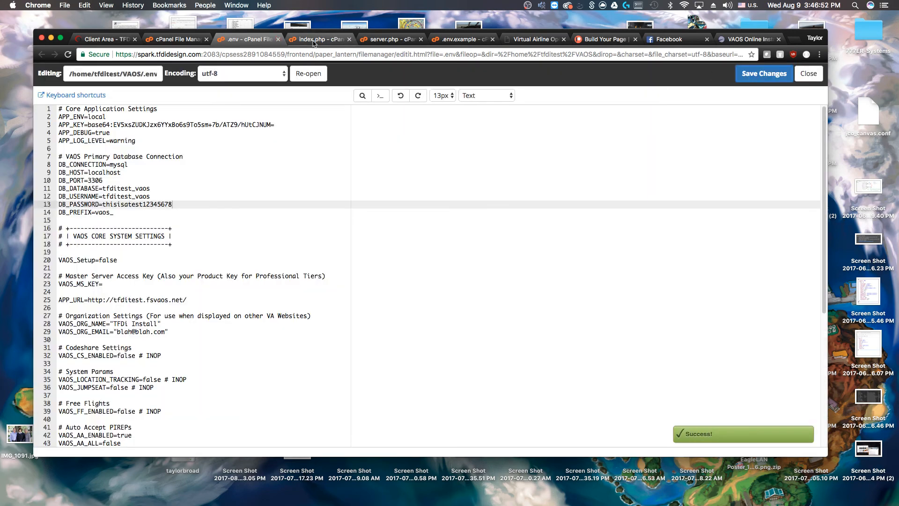
click(749, 40)
Enter the administrator password and its repeat, then complete the installation to reach VAOS Login
click(352, 284)
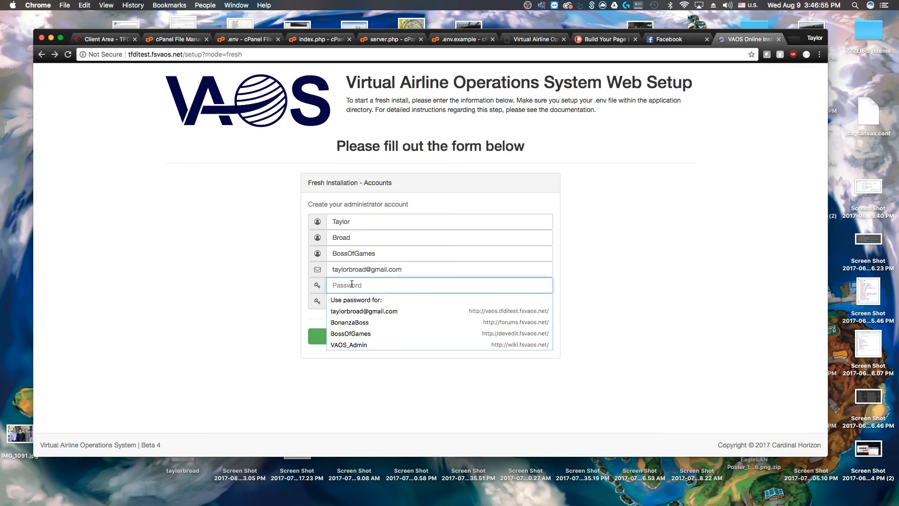
text(••••••••••••)
key(Tab)
text(••••••••••••)
click(491, 336)
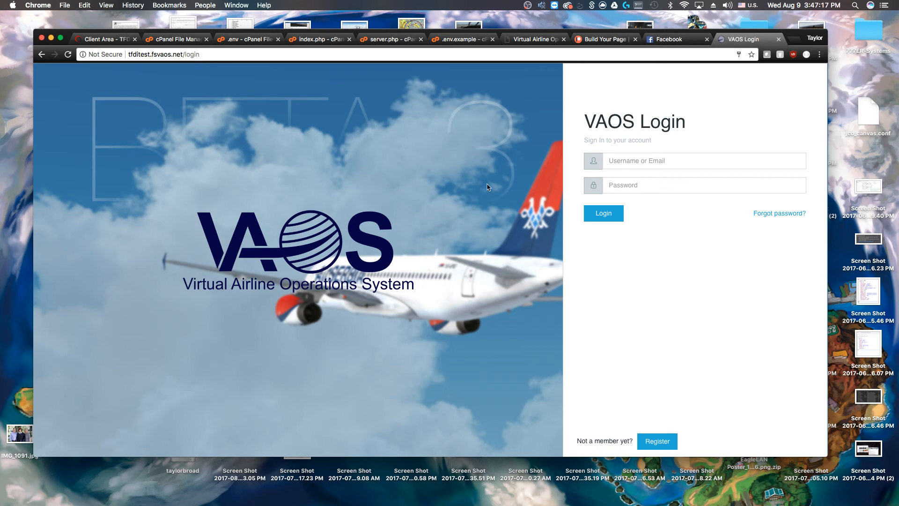
Open public_html in File Manager, select index.php, and view its code in the editor
click(172, 44)
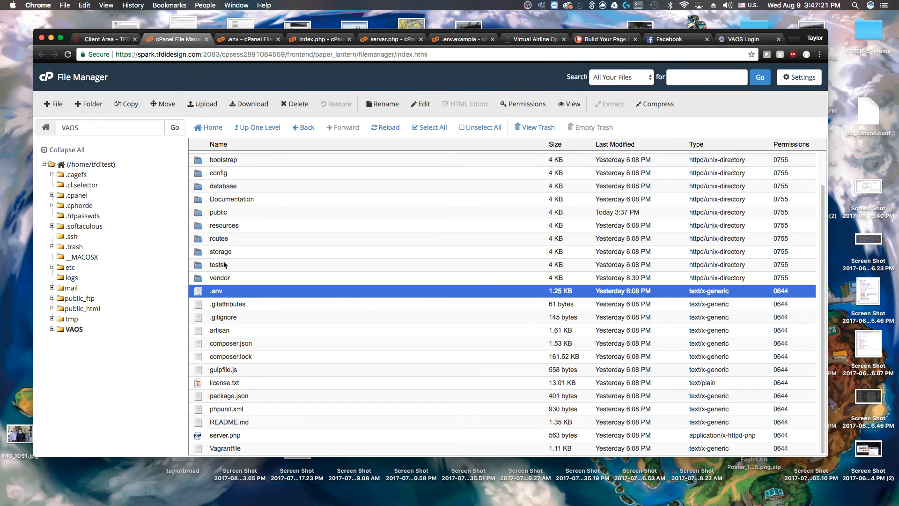
click(79, 308)
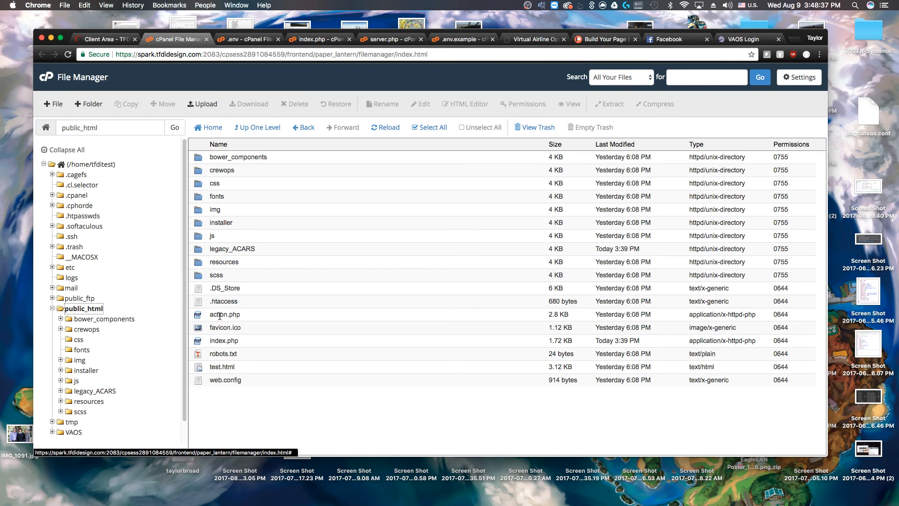
right_click(86, 309)
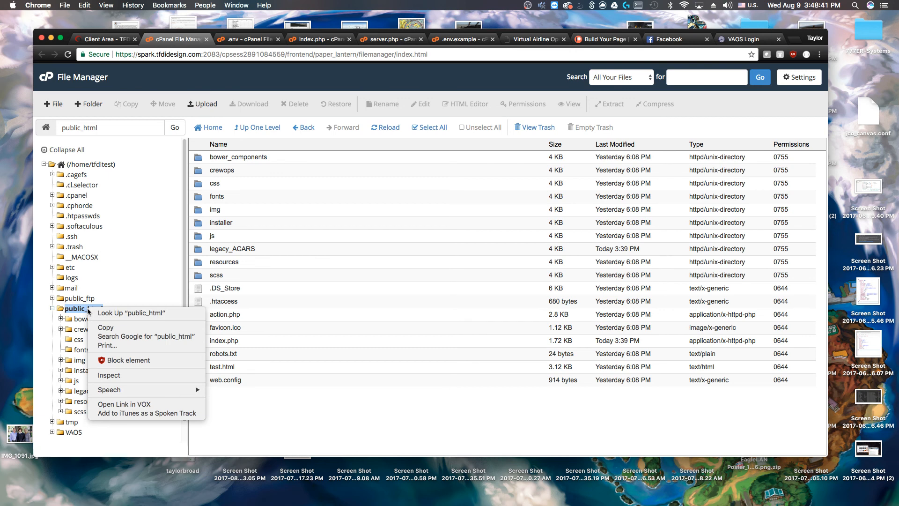
click(83, 309)
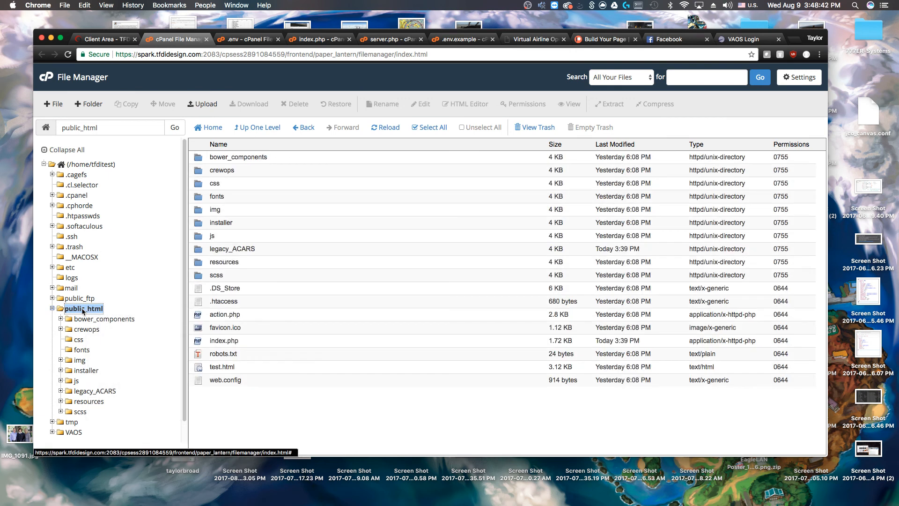
click(294, 415)
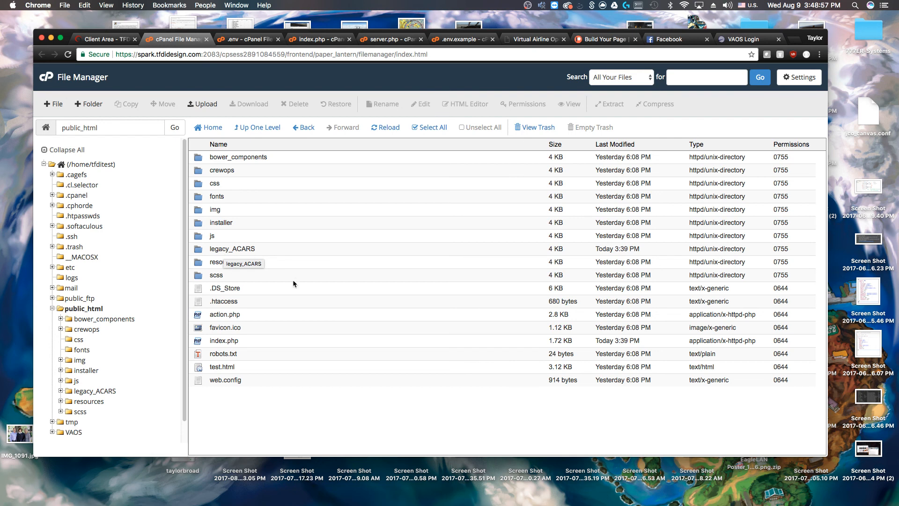
click(224, 341)
click(318, 39)
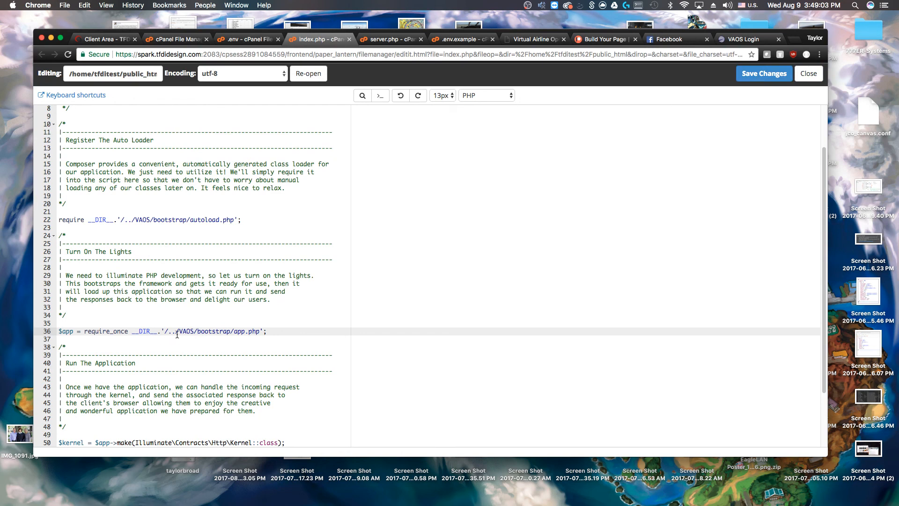
Inspect the ../VAOS bootstrap path on line 36 of index.php, then return to the public_html listing
drag(171, 336, 179, 332)
click(168, 331)
click(263, 42)
click(168, 39)
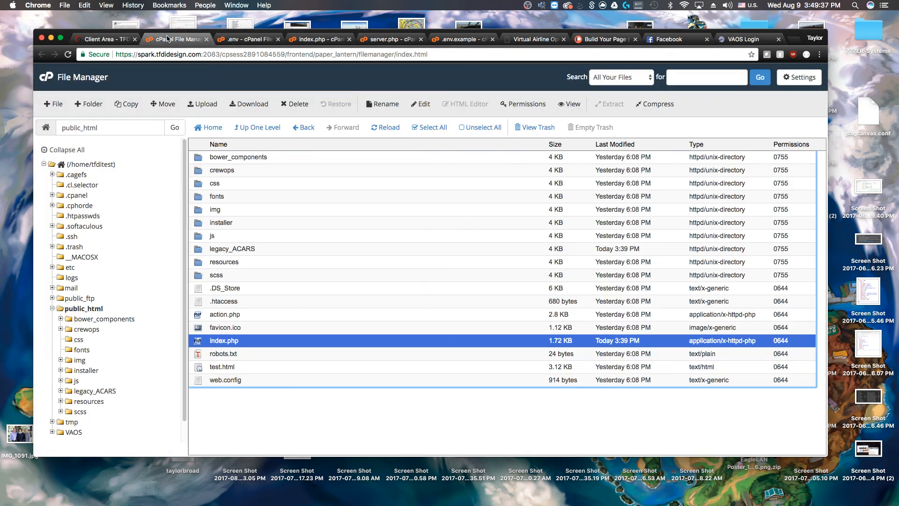